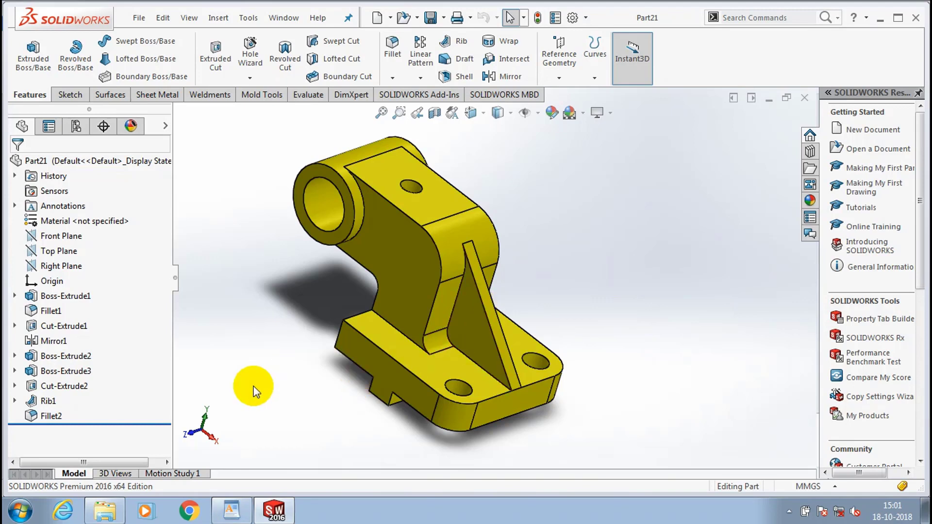
# Step: Create a new drawing, Draw3, on a 420 × 297 mm custom sheet
pyautogui.click(138, 19)
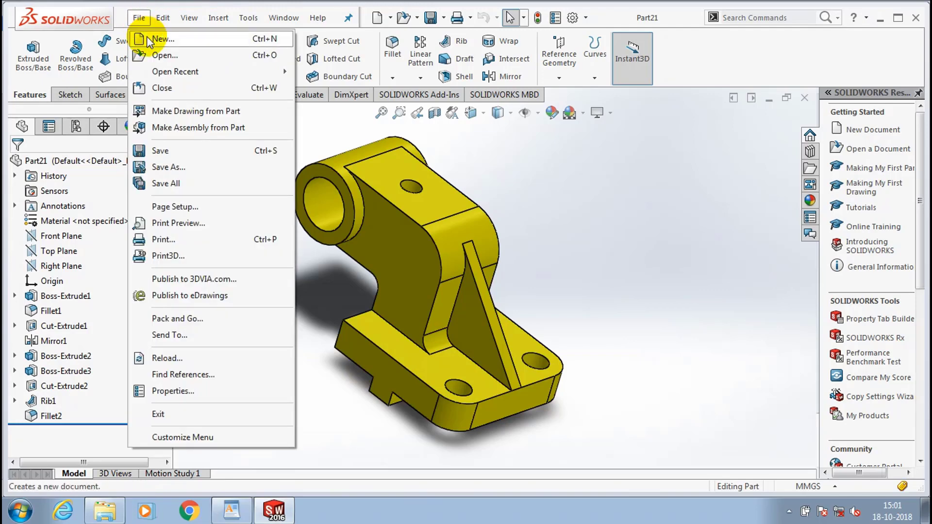
pyautogui.click(147, 39)
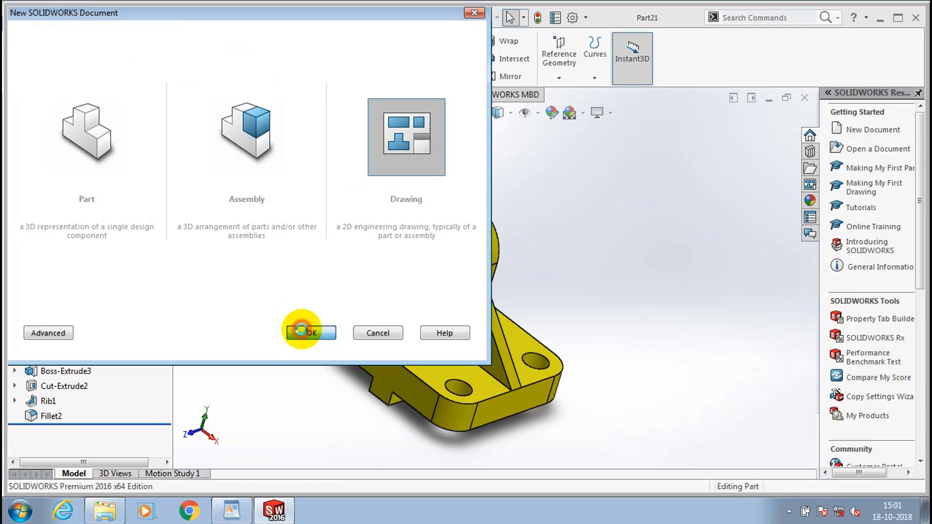
pyautogui.click(305, 333)
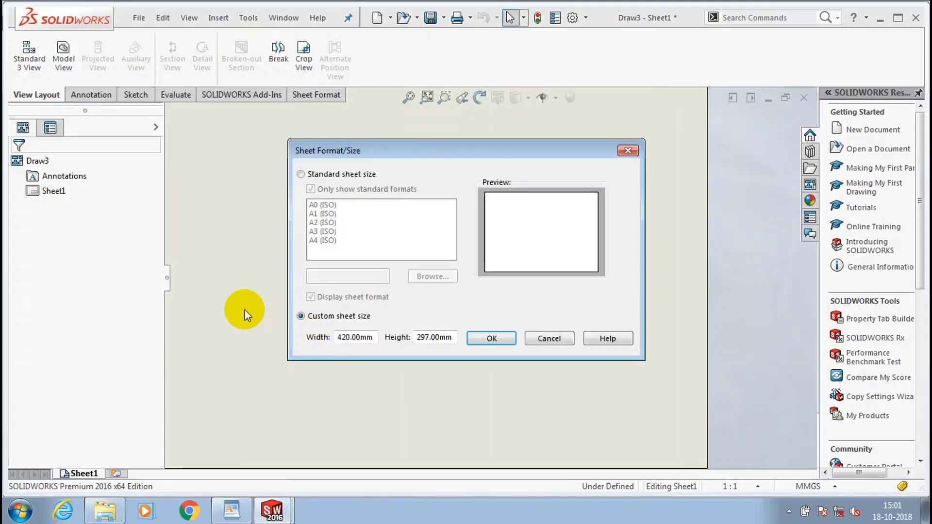
pyautogui.click(472, 336)
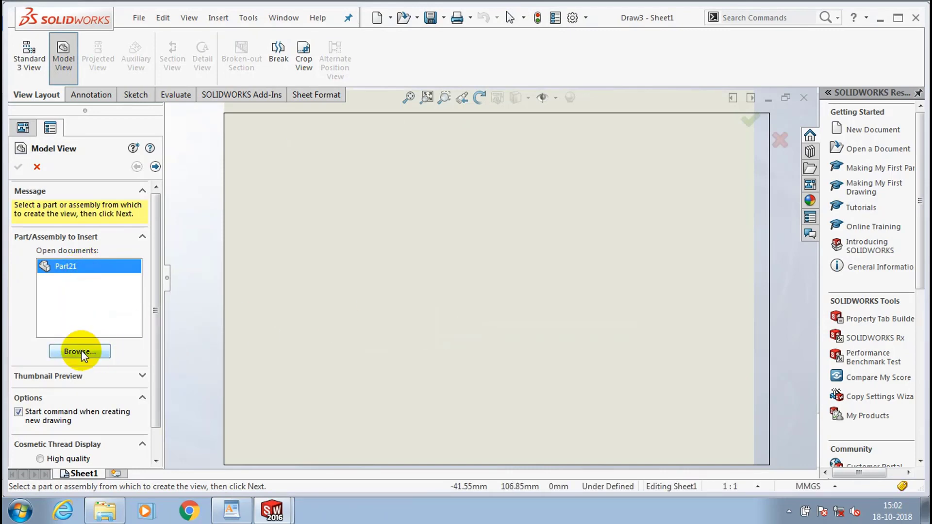
# Step: Place Part21's front view, with projected views to its right and below it
pyautogui.click(68, 267)
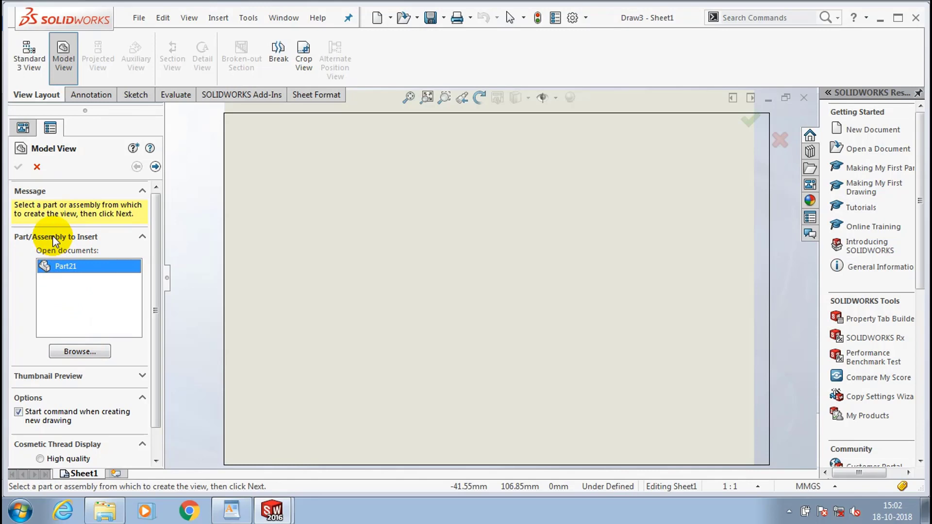
pyautogui.doubleClick(60, 268)
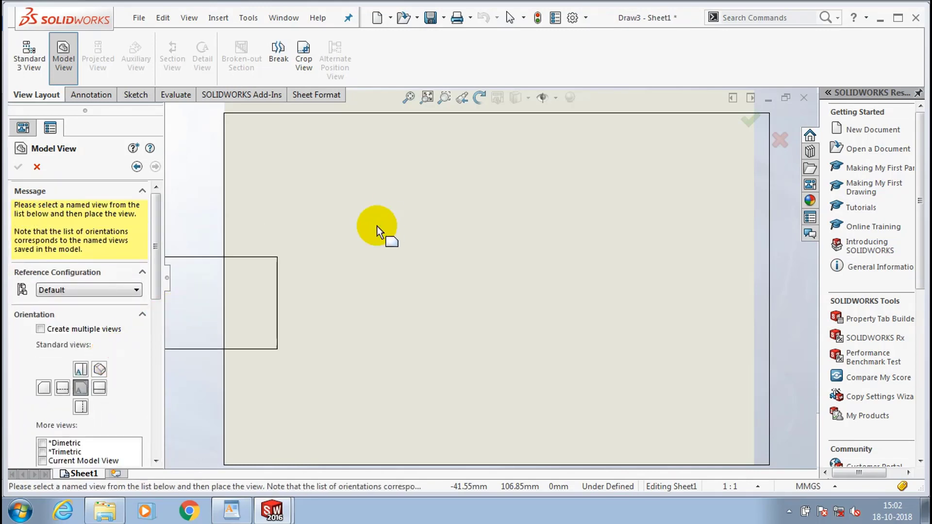
pyautogui.click(359, 211)
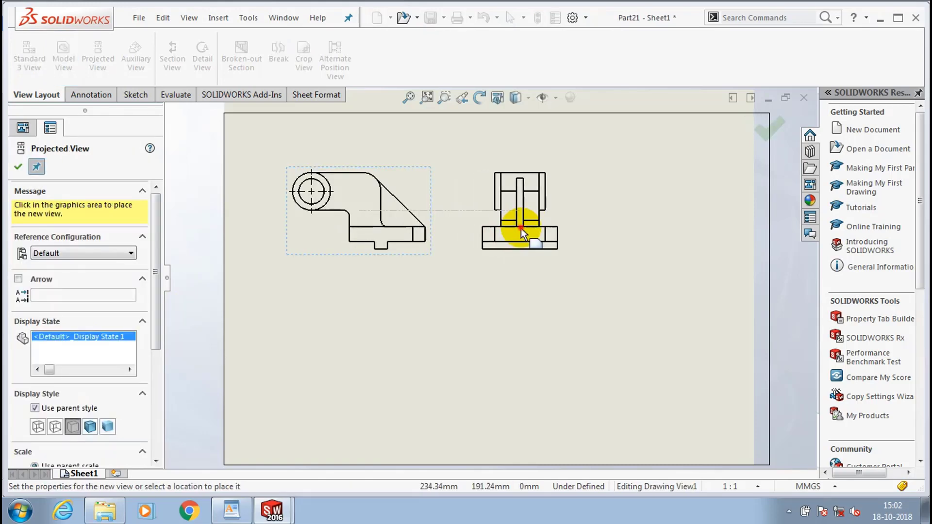
pyautogui.click(517, 231)
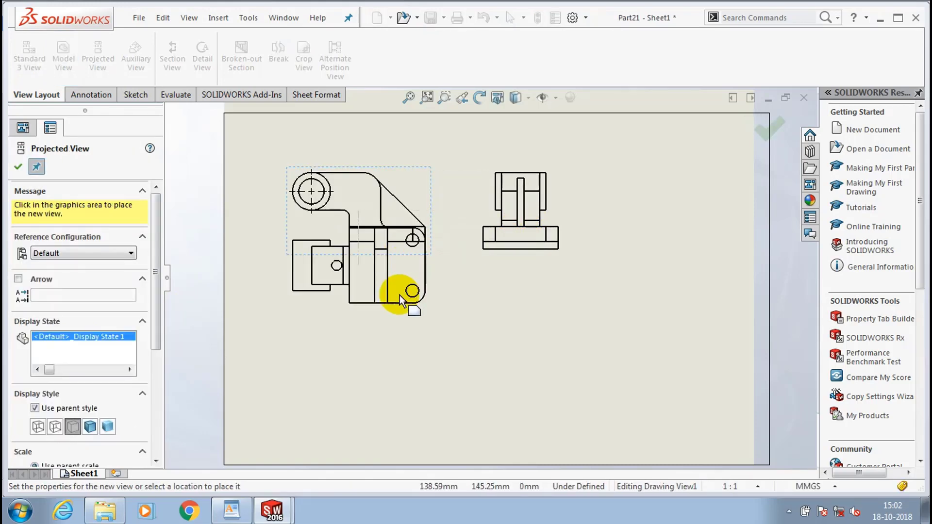
pyautogui.click(388, 336)
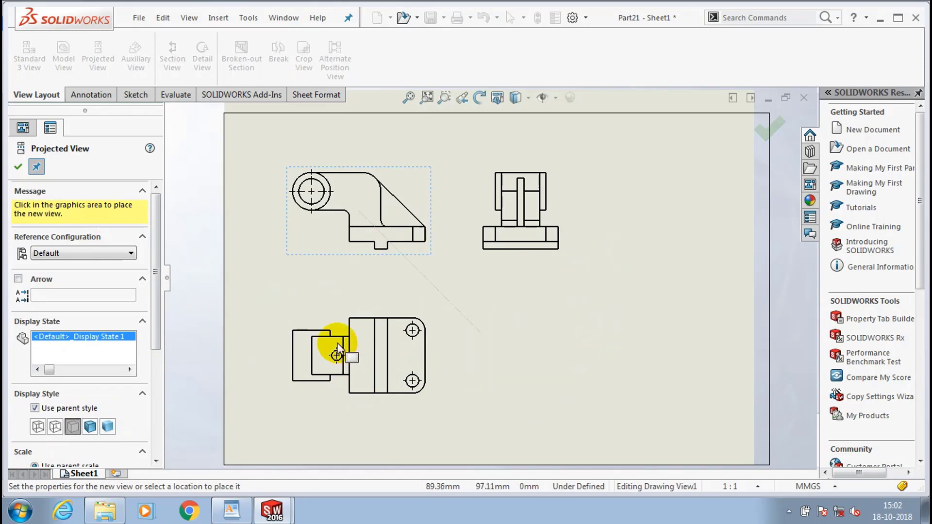
pyautogui.press('Escape')
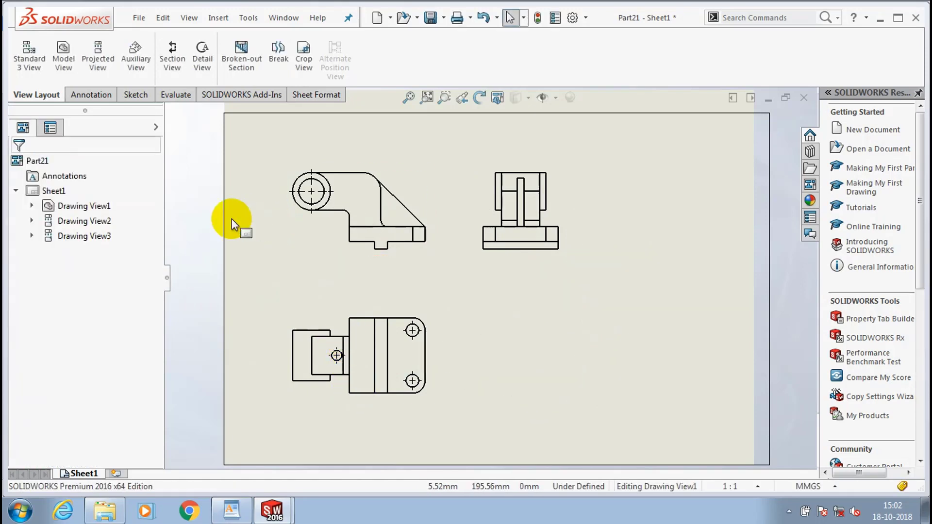
# Step: Project an isometric view of Part21 at the sheet's upper right
pyautogui.press('f')
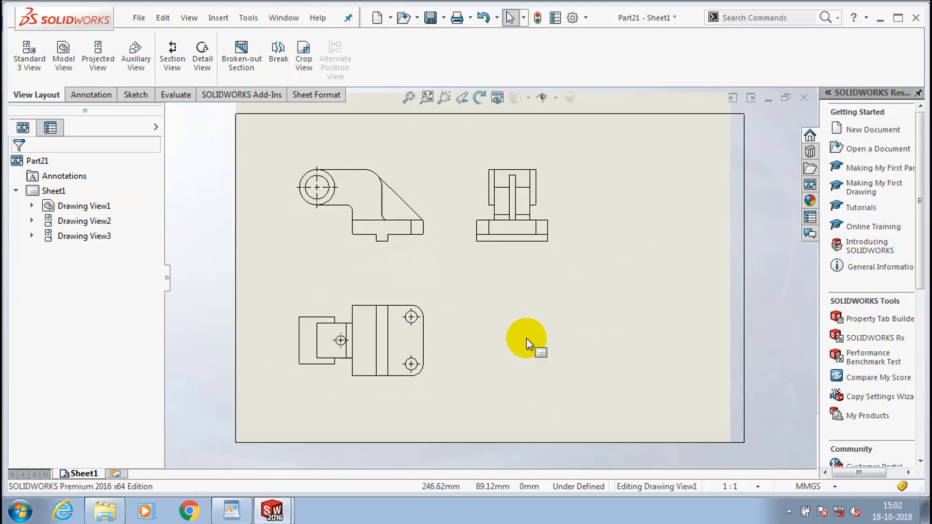
pyautogui.scroll(-1, 531, 217)
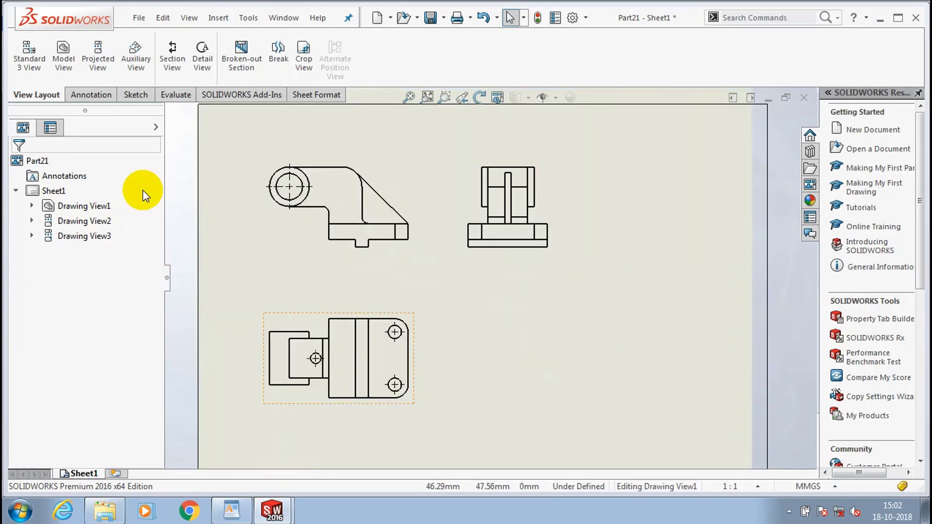
pyautogui.press('p')
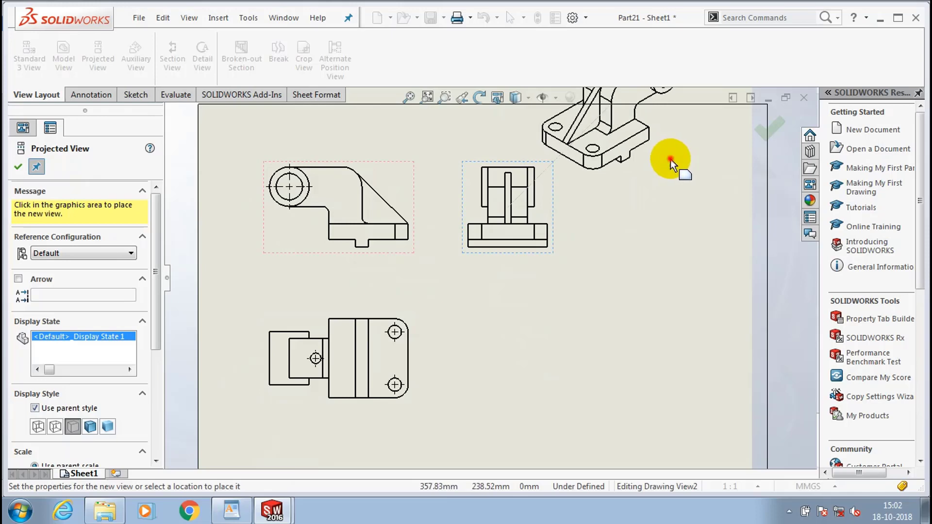
pyautogui.click(610, 245)
pyautogui.press('f')
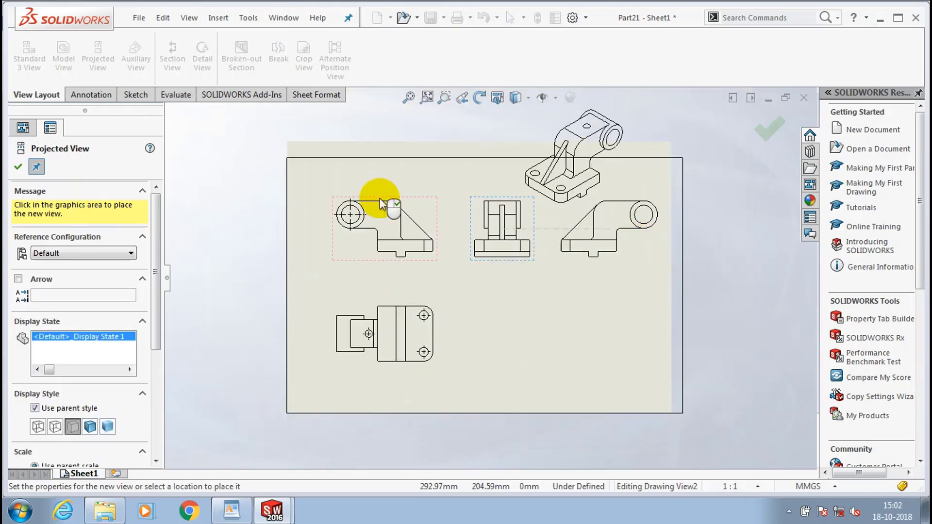
pyautogui.click(36, 166)
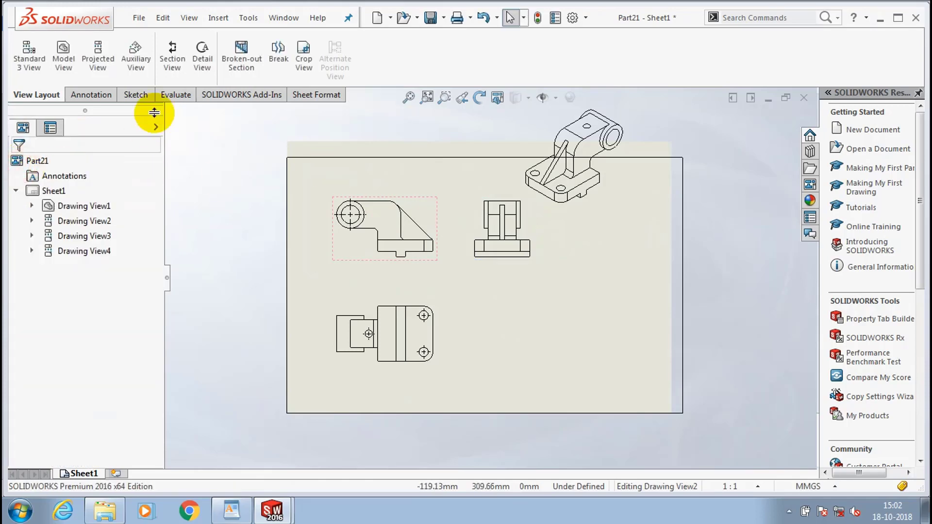
# Step: Move the isometric view toward the sheet's lower right and confirm it
pyautogui.click(605, 182)
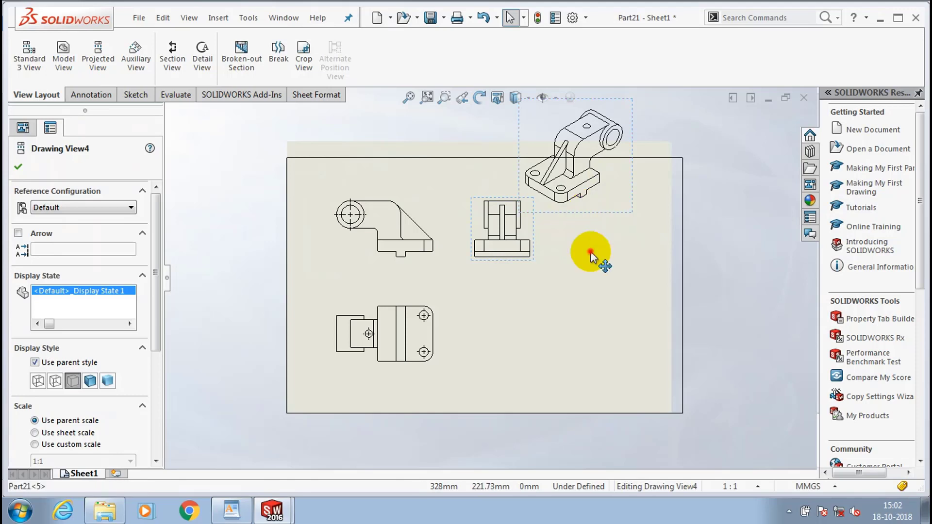
pyautogui.moveTo(590, 254)
pyautogui.mouseDown()
pyautogui.moveTo(603, 268)
pyautogui.moveTo(586, 350)
pyautogui.moveTo(596, 255)
pyautogui.mouseUp()
pyautogui.scroll(-3, 596, 255)
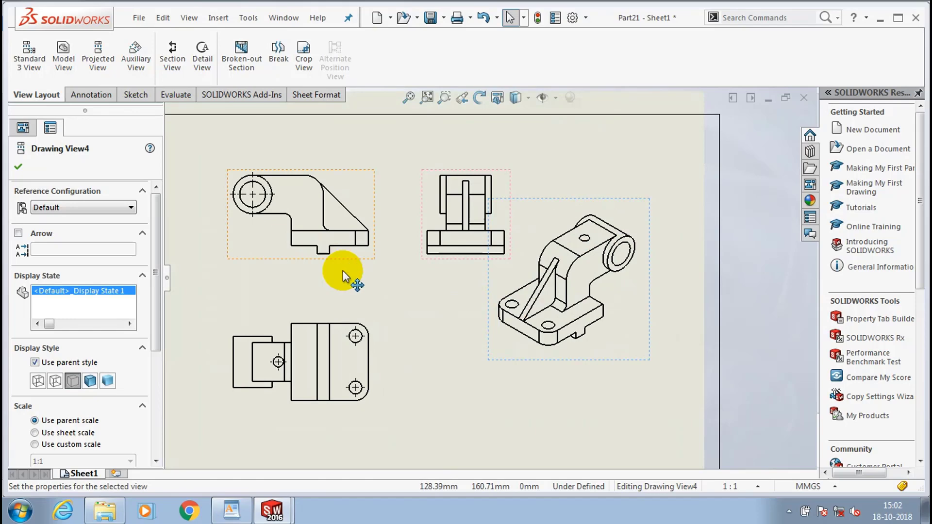
pyautogui.click(18, 166)
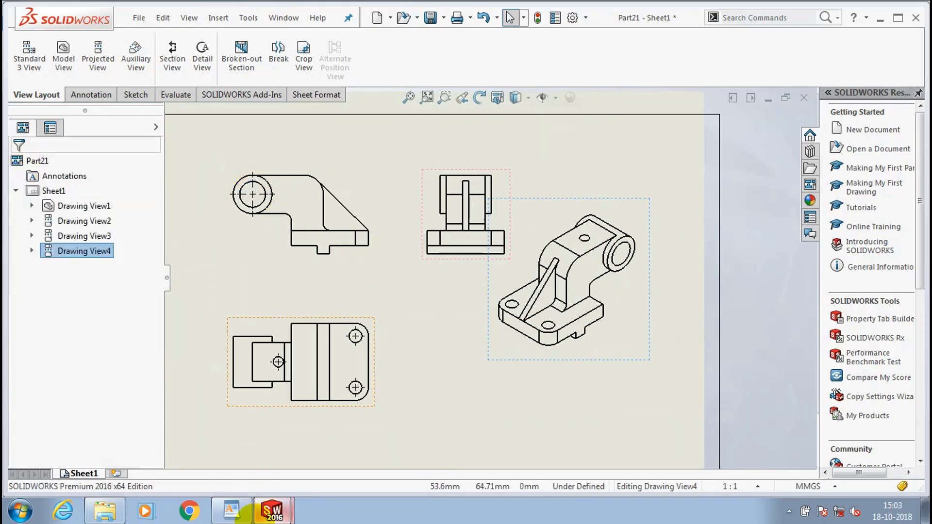
pyautogui.click(231, 510)
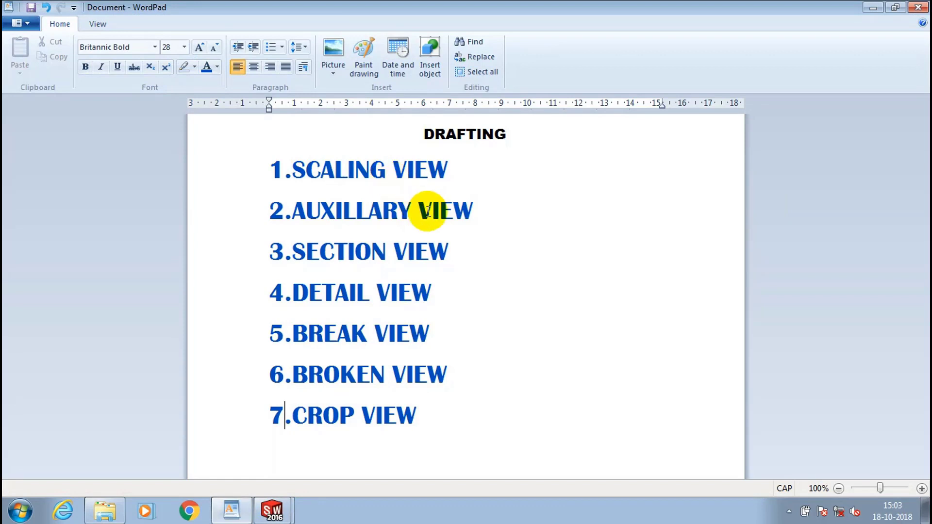
pyautogui.click(264, 166)
pyautogui.click(264, 166)
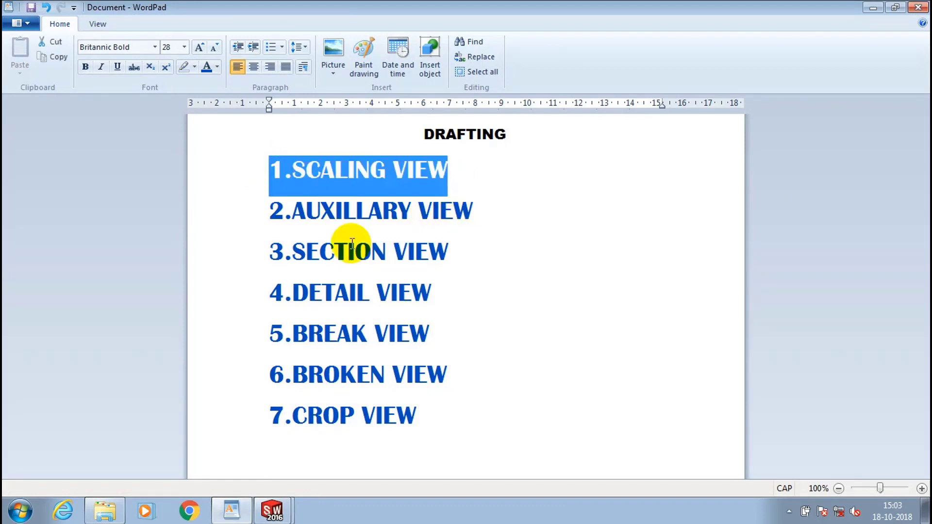
pyautogui.moveTo(283, 518)
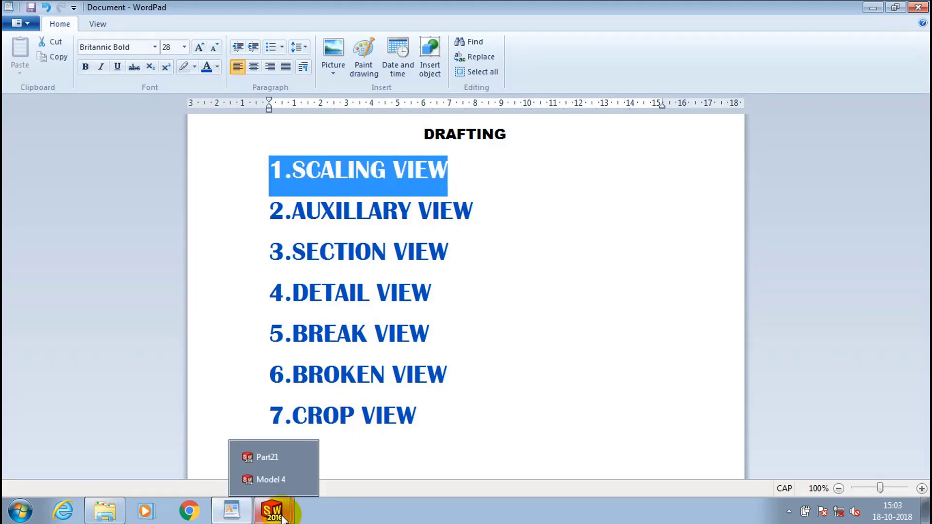
pyautogui.click(270, 480)
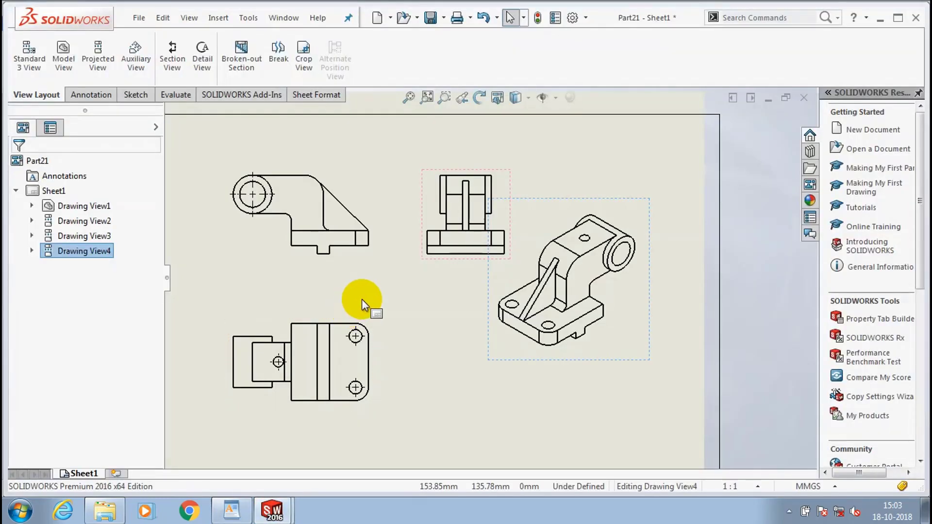
pyautogui.click(363, 299)
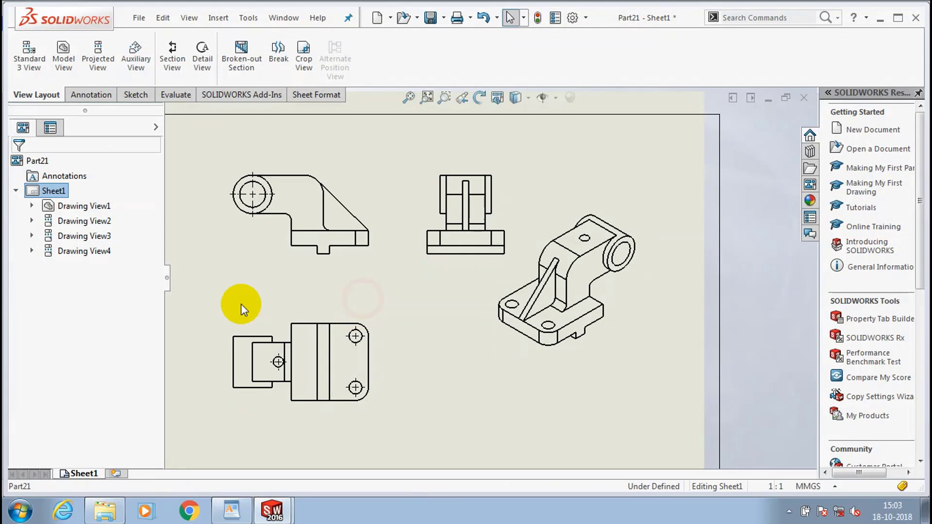
# Step: Select the isometric Drawing View4 to edit its properties
pyautogui.press('f')
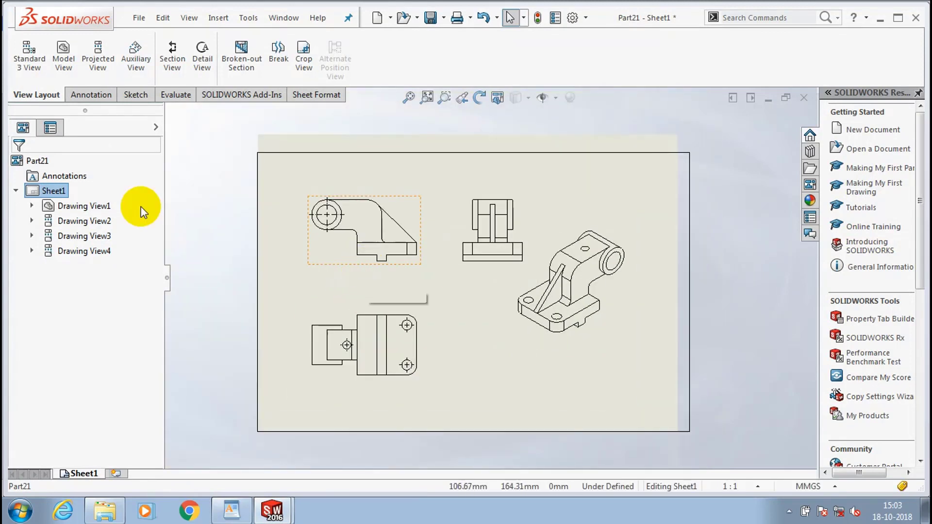
pyautogui.click(377, 242)
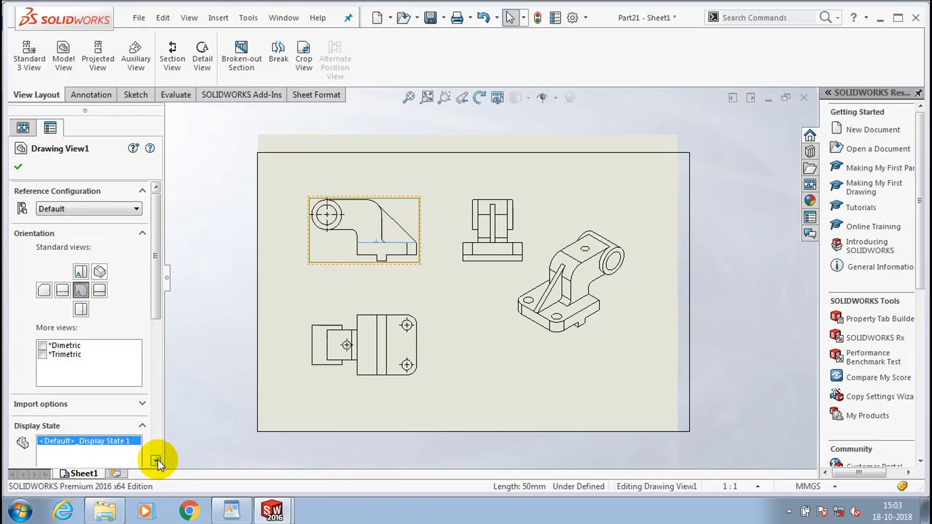
pyautogui.click(536, 289)
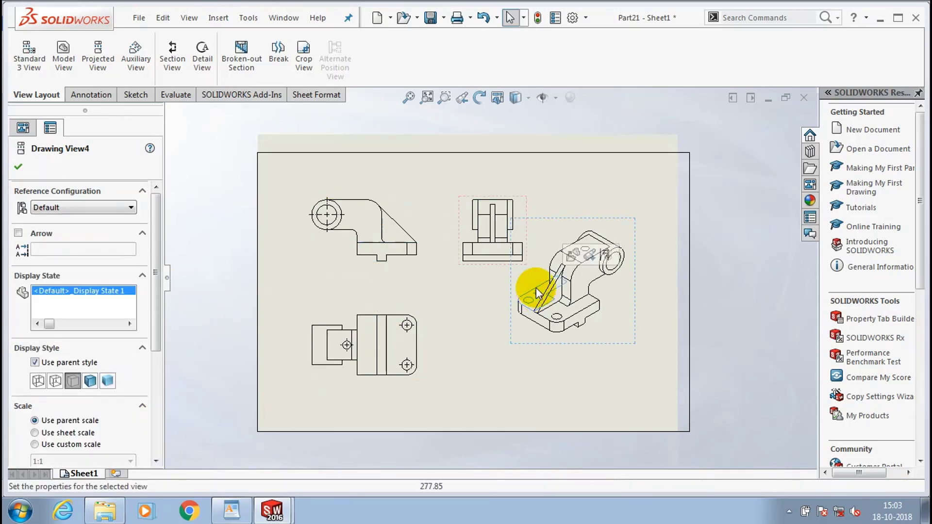
pyautogui.click(618, 319)
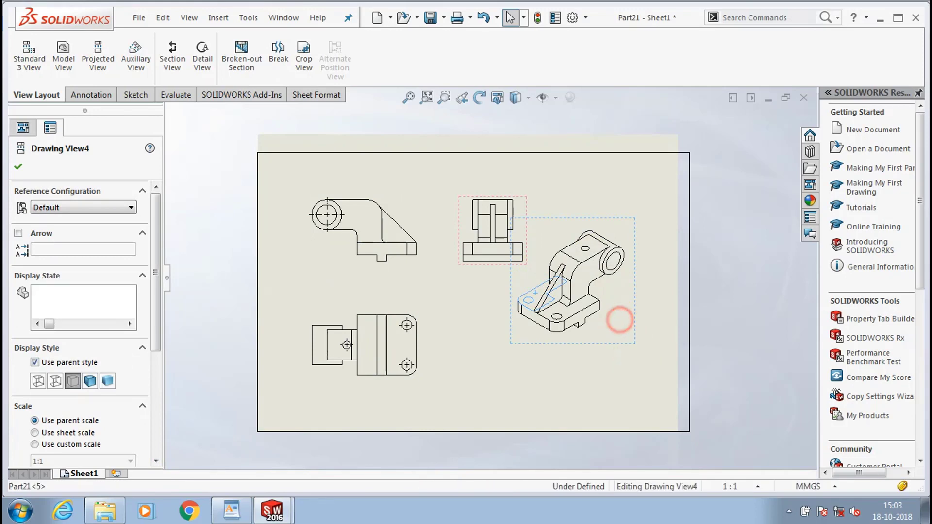
pyautogui.click(156, 460)
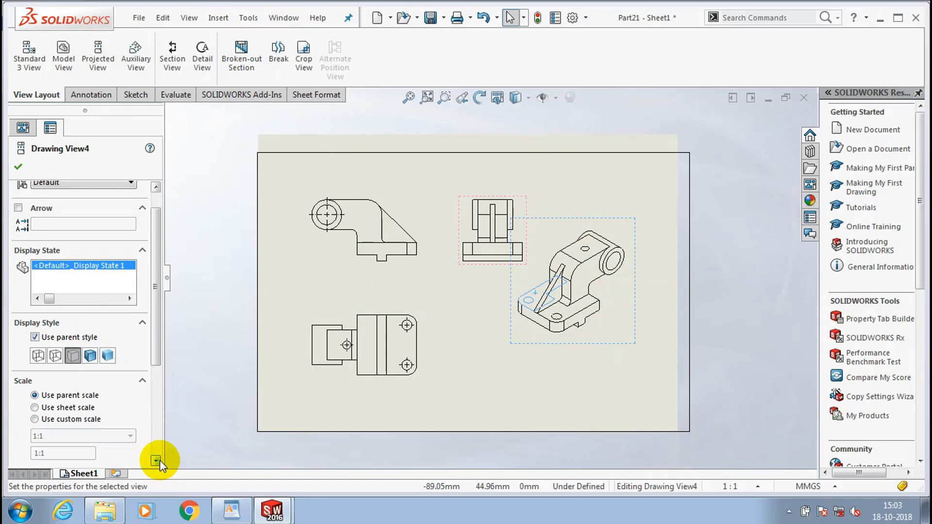
pyautogui.click(156, 460)
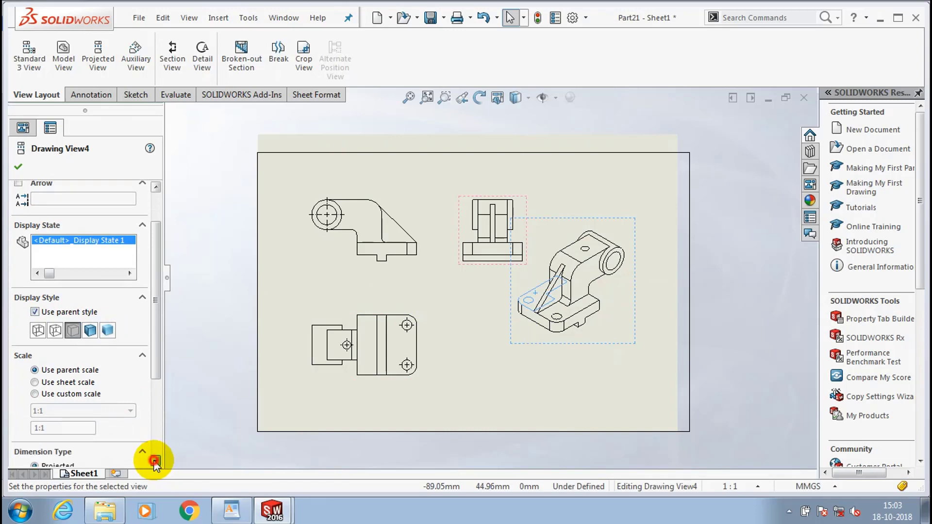
# Step: Give the isometric view a custom scale, trying 1:10 and 5:1, settling on 2:1
pyautogui.click(34, 395)
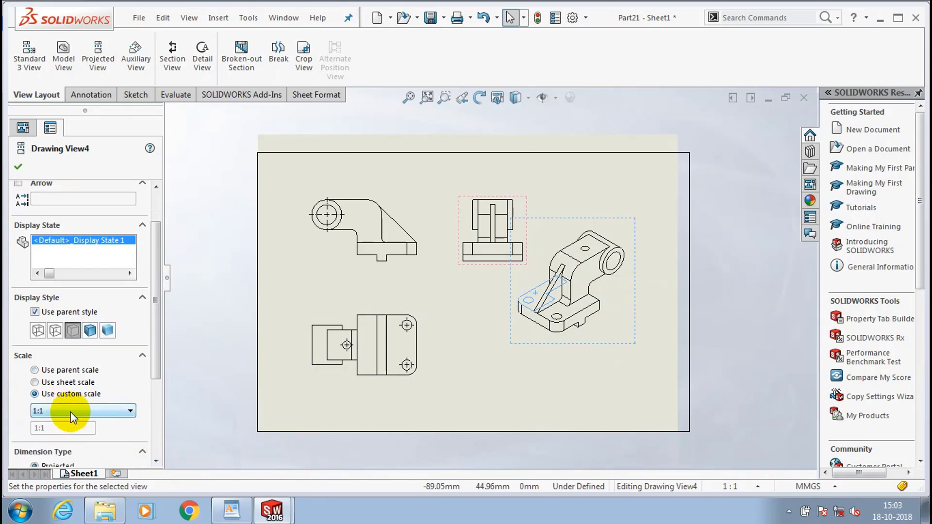
pyautogui.click(71, 412)
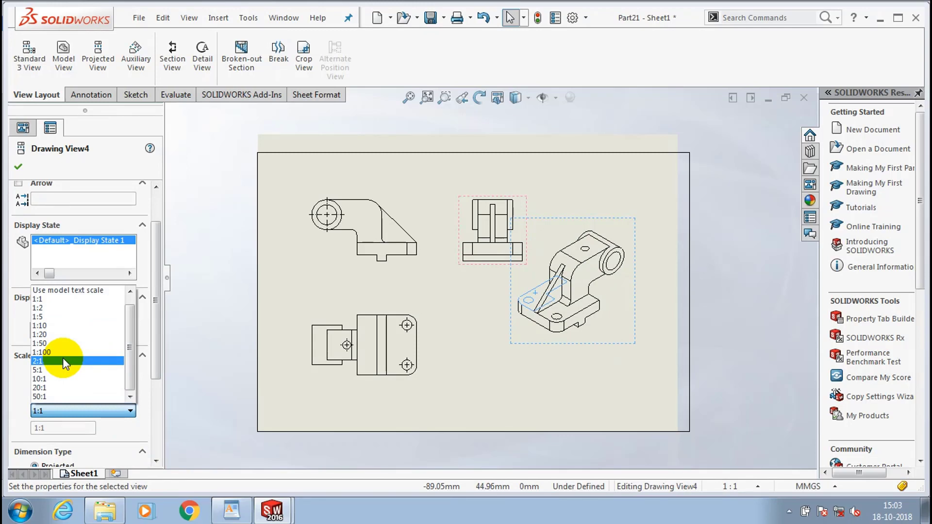
pyautogui.click(64, 327)
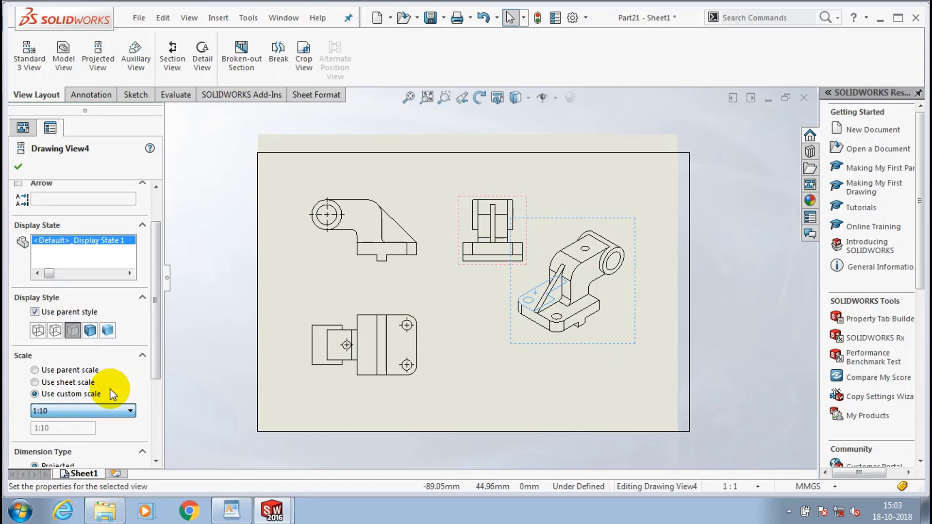
pyautogui.click(83, 411)
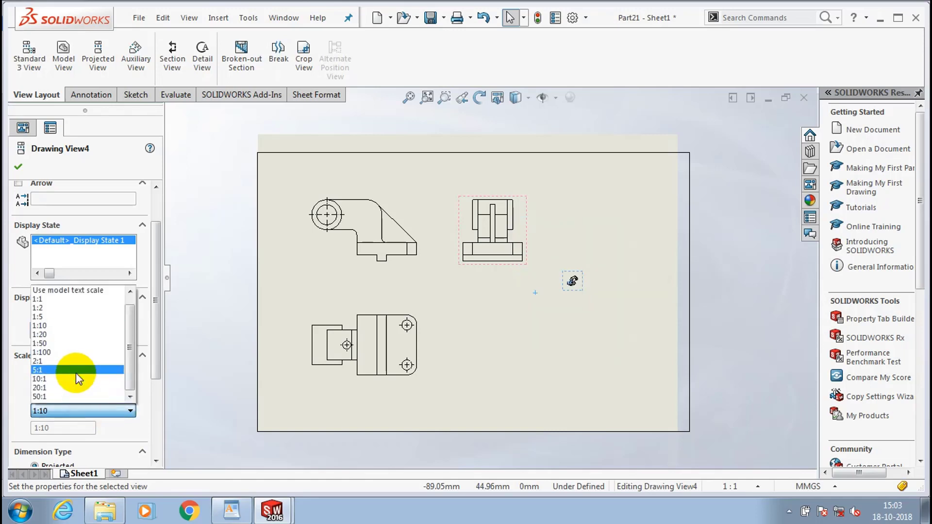
pyautogui.click(110, 407)
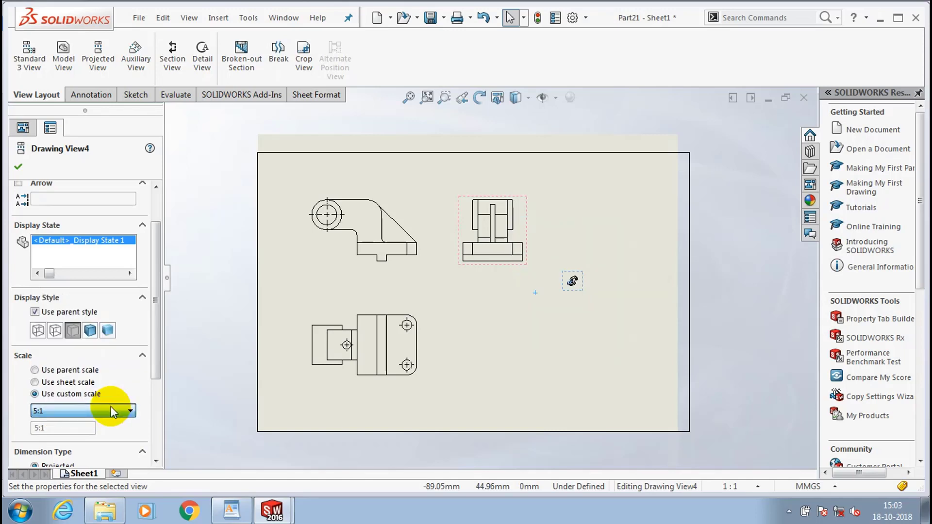
pyautogui.click(111, 410)
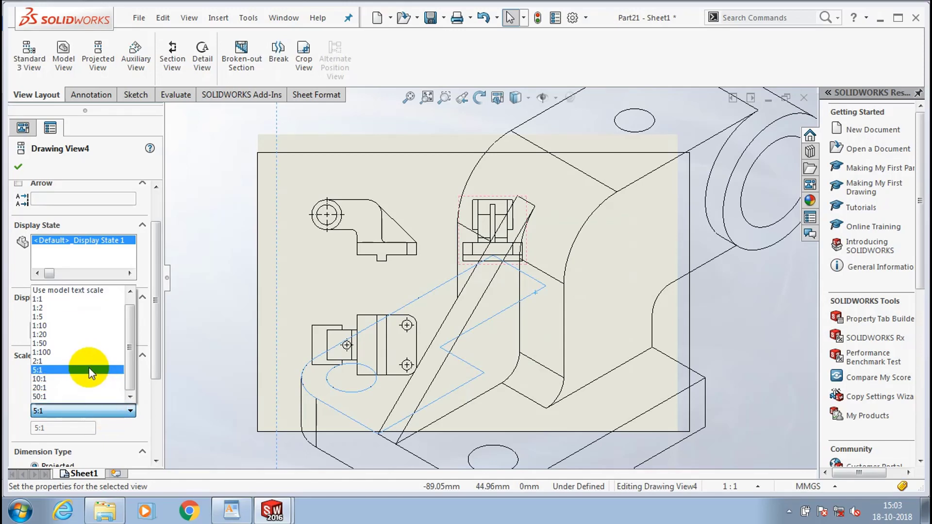
pyautogui.click(89, 362)
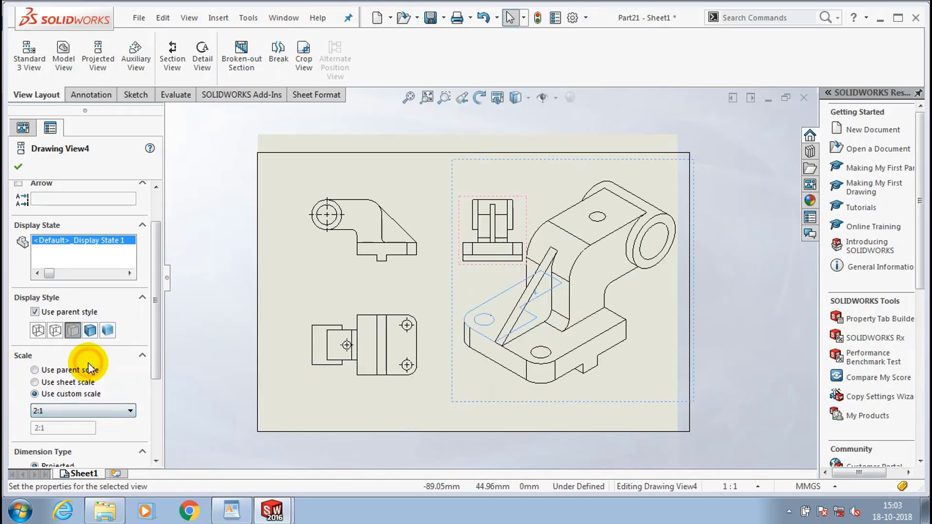
pyautogui.click(378, 289)
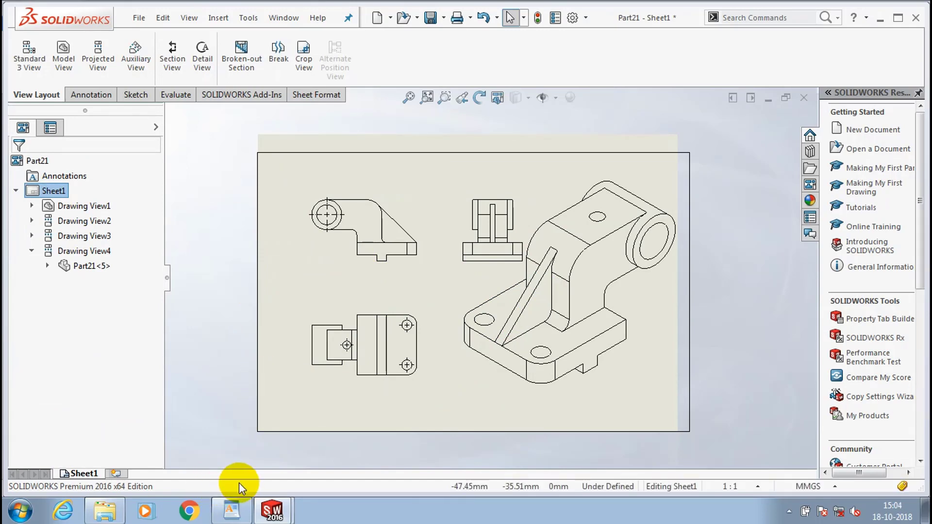
# Step: Select 2.AUXILLARY VIEW in the WordPad drafting list, then return to SOLIDWORKS
pyautogui.click(232, 509)
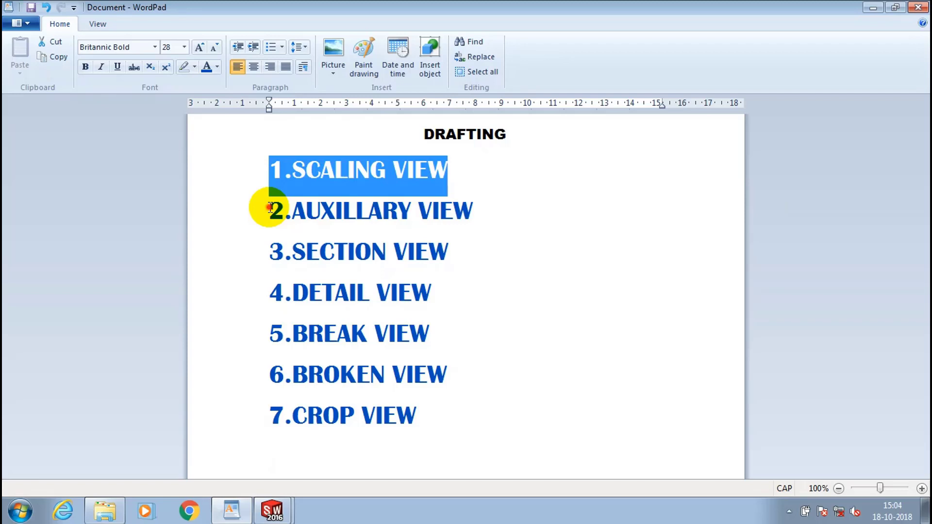
pyautogui.click(271, 207)
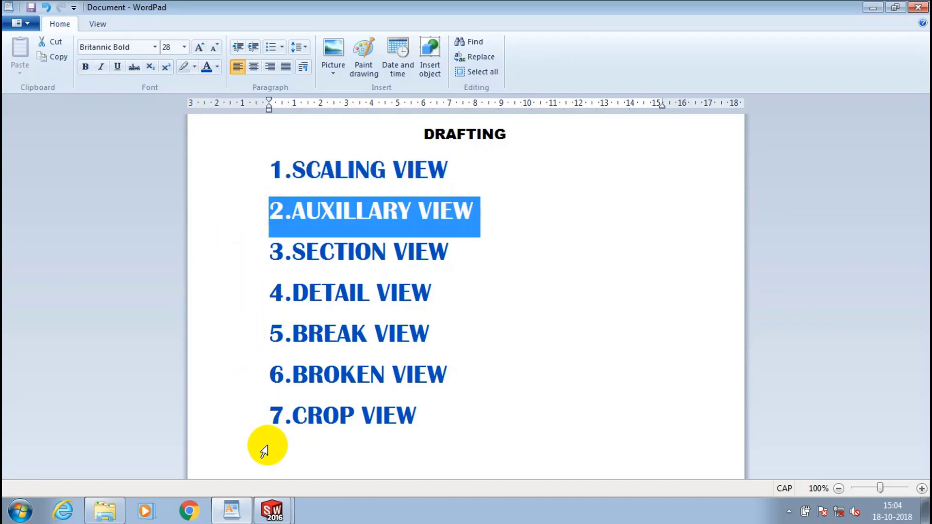
pyautogui.moveTo(272, 509)
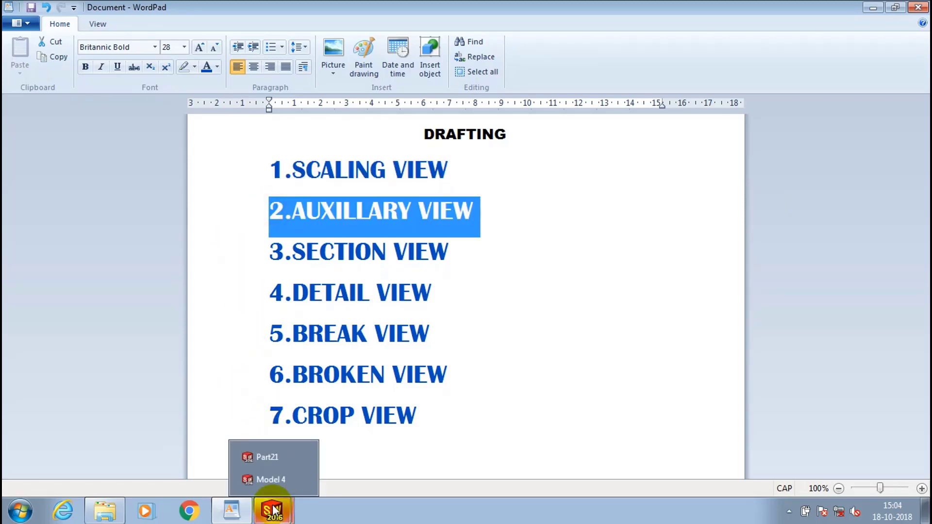
pyautogui.click(266, 479)
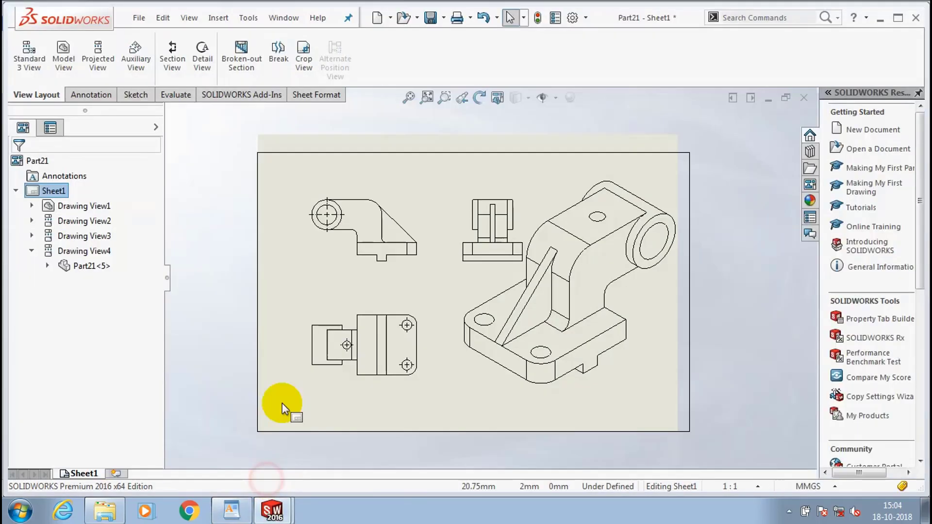
# Step: Unfold auxiliary VIEW A from the top-left view's slanted edge, placed below the lower-left view
pyautogui.click(136, 60)
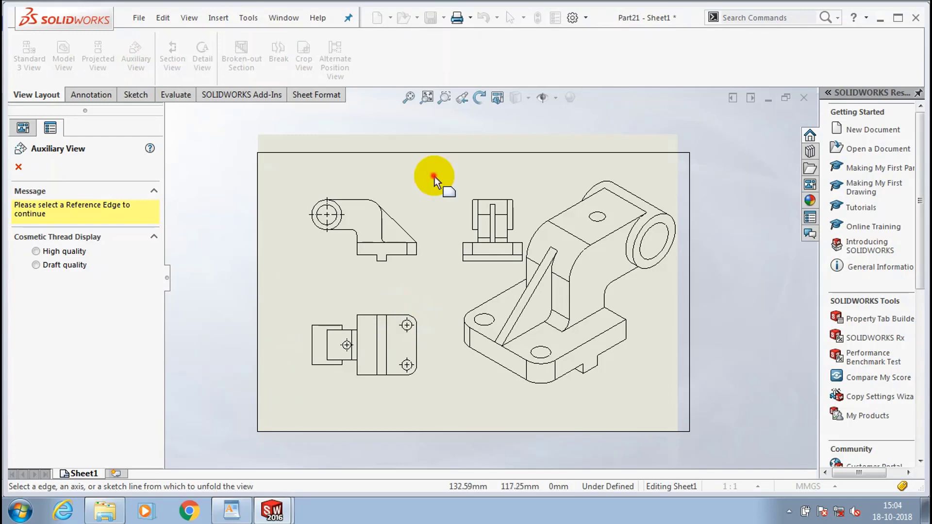
pyautogui.click(393, 219)
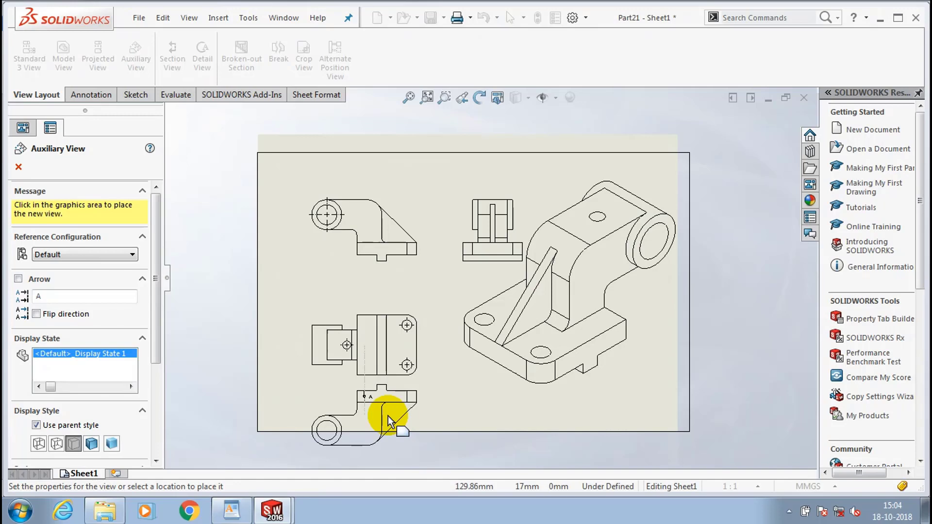
pyautogui.click(388, 415)
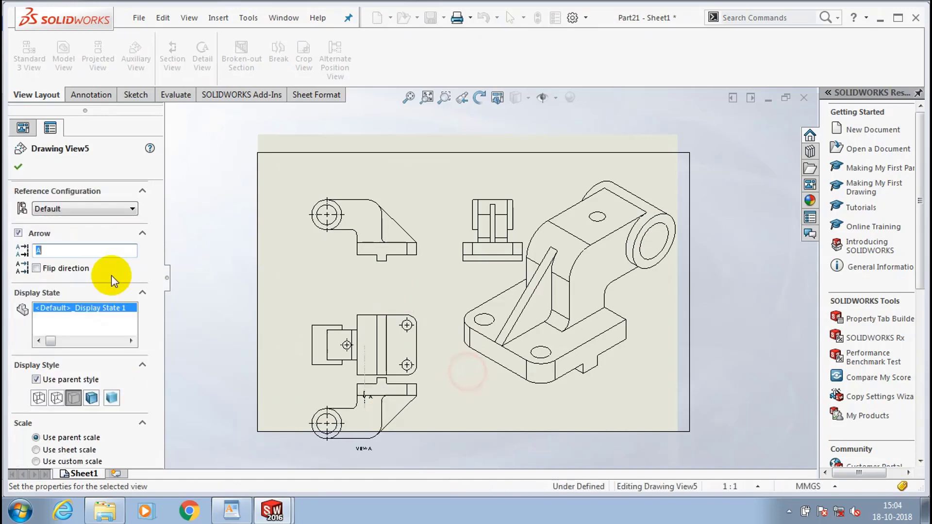
pyautogui.click(19, 168)
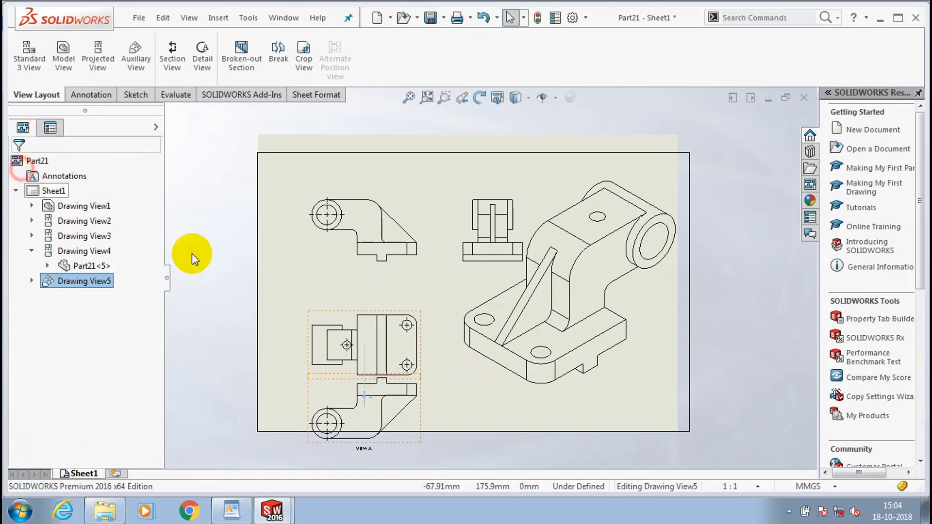
pyautogui.click(404, 341)
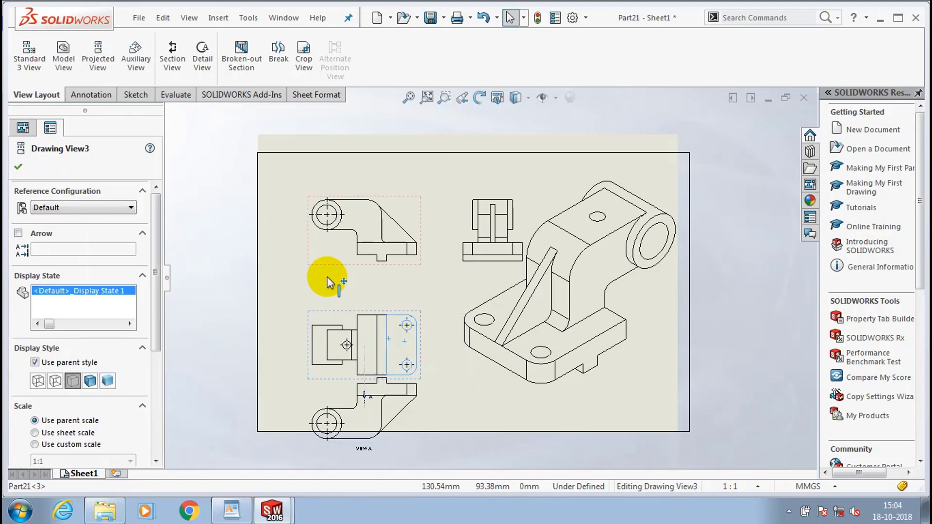
# Step: Move the front view higher and shift VIEW A up under the view above
pyautogui.moveTo(328, 282); pyautogui.dragTo(249, 276)
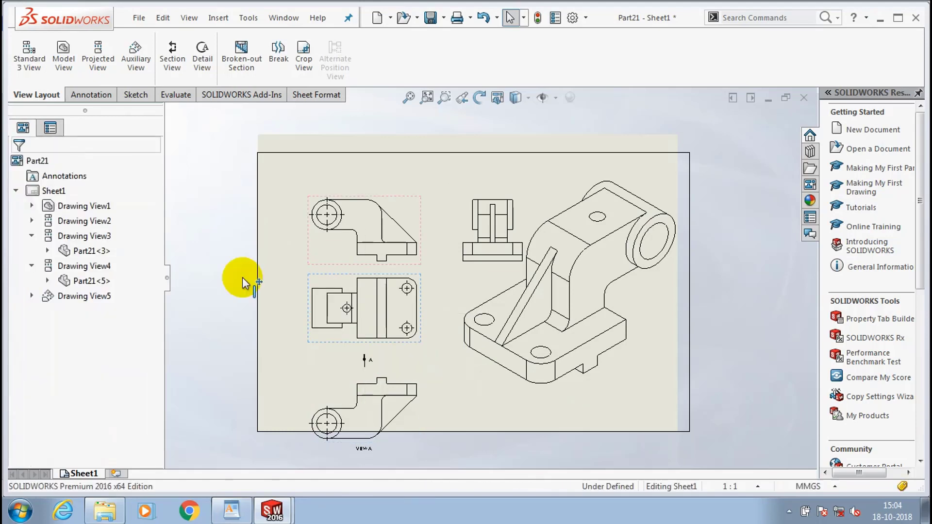
pyautogui.click(401, 391)
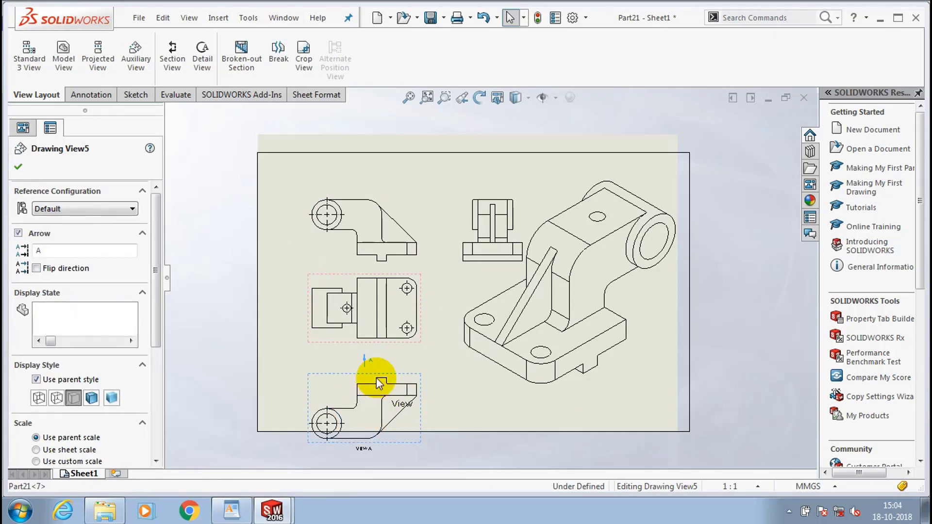
pyautogui.click(20, 170)
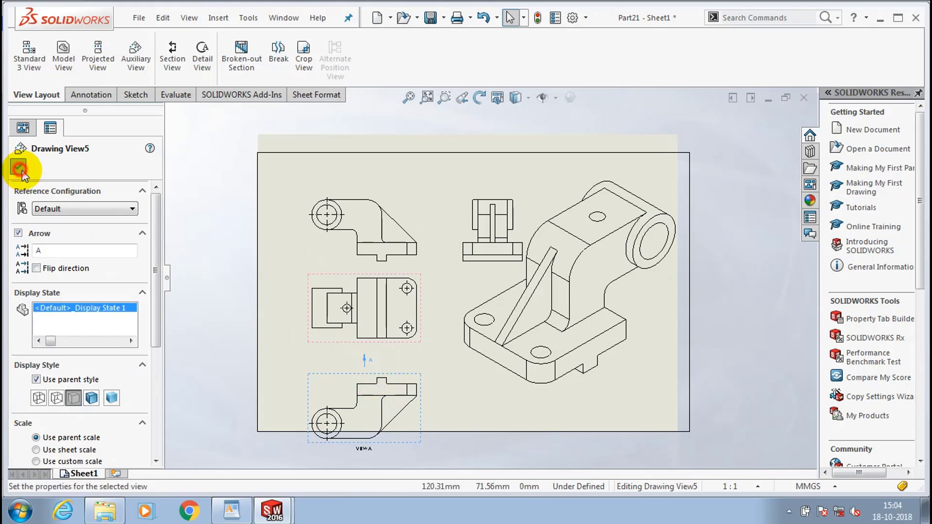
pyautogui.click(374, 412)
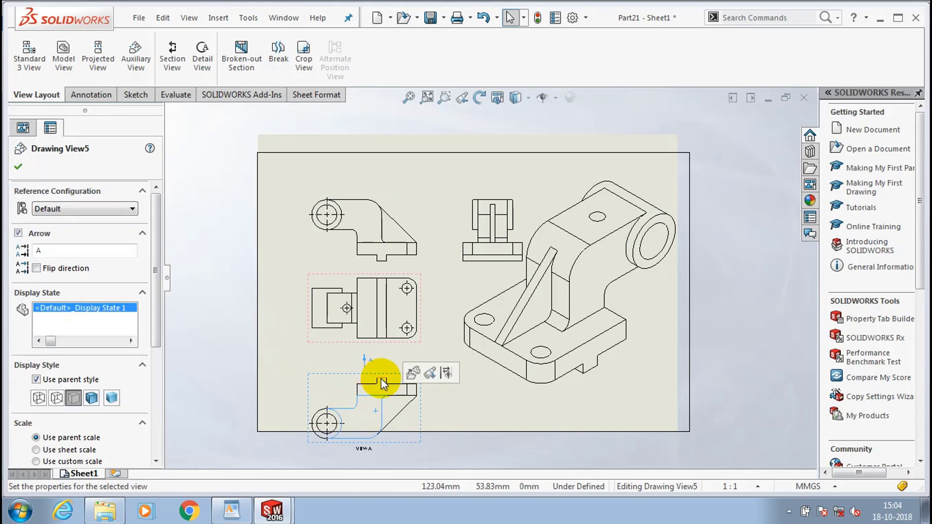
pyautogui.click(365, 394)
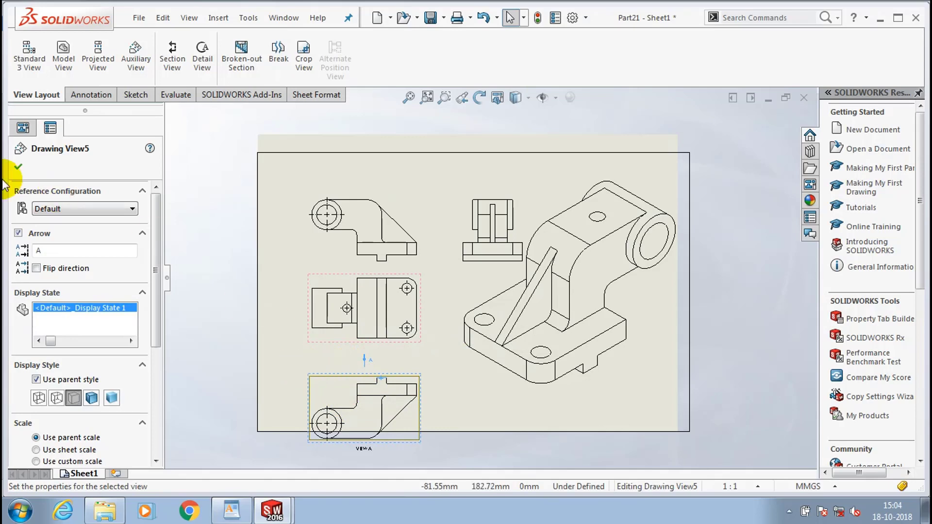
pyautogui.click(18, 167)
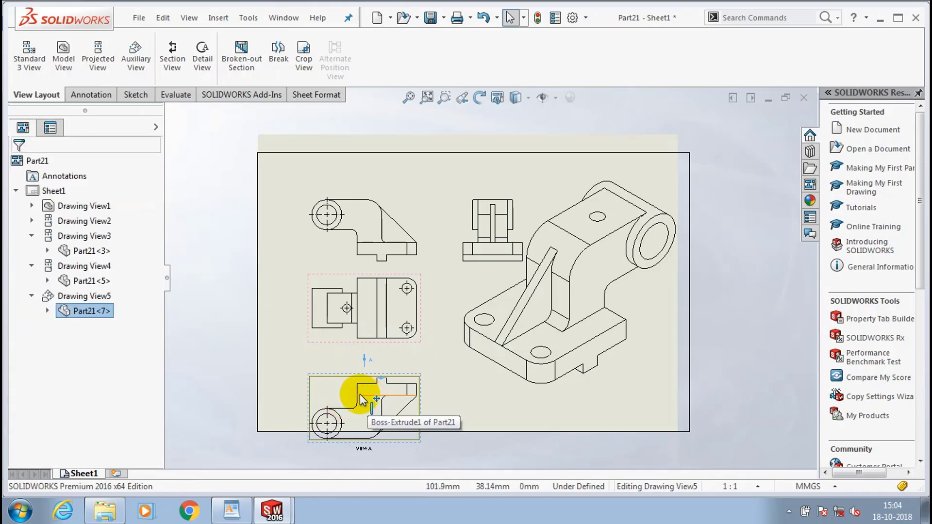
pyautogui.moveTo(362, 400); pyautogui.dragTo(361, 378)
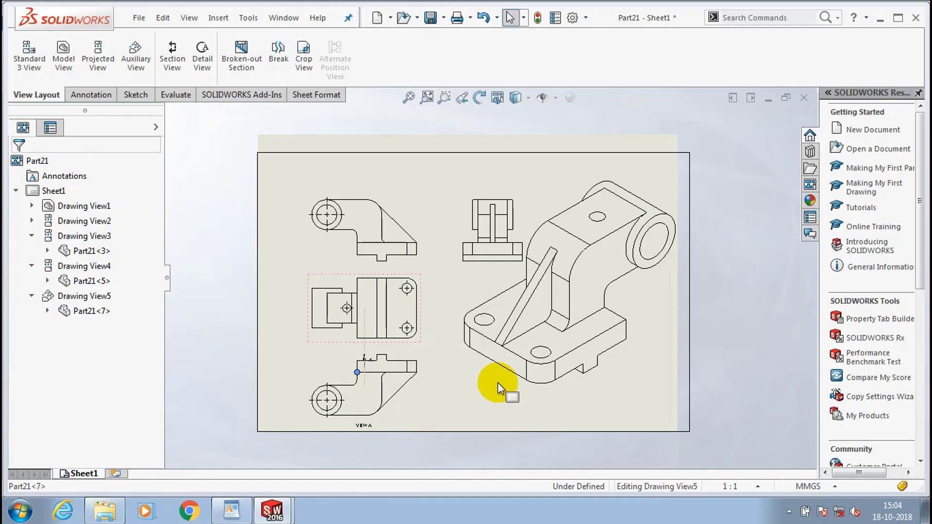
pyautogui.click(497, 383)
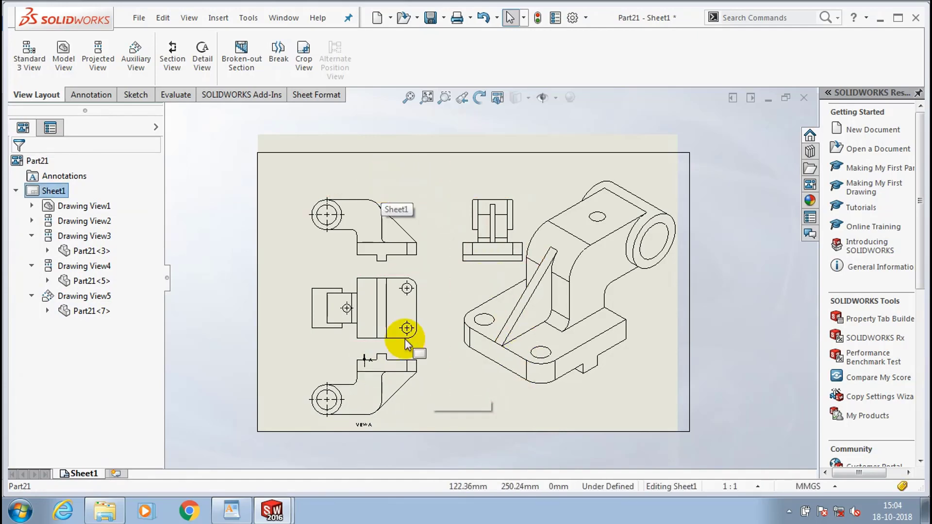
# Step: Fit the sheet, then highlight 3.SECTION VIEW in the WordPad drafting notes
pyautogui.scroll(-5, 405, 339)
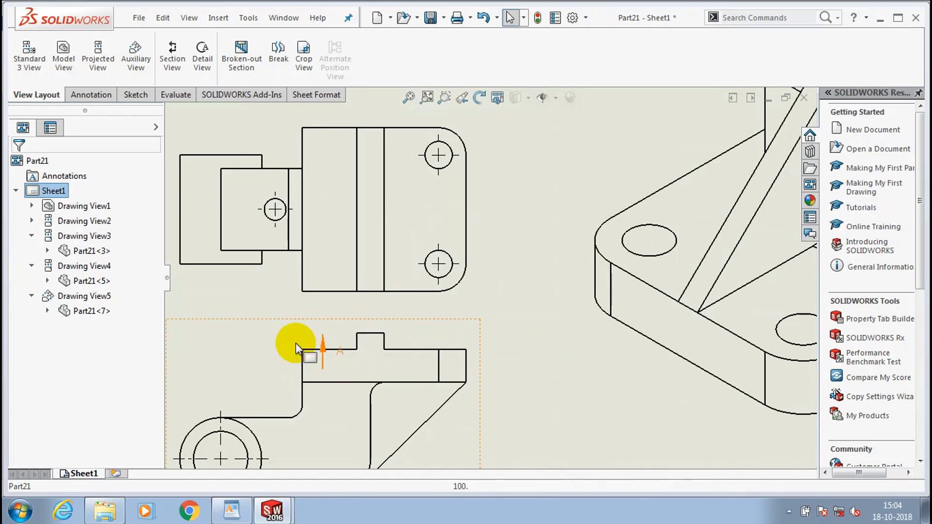
pyautogui.scroll(2, 296, 383)
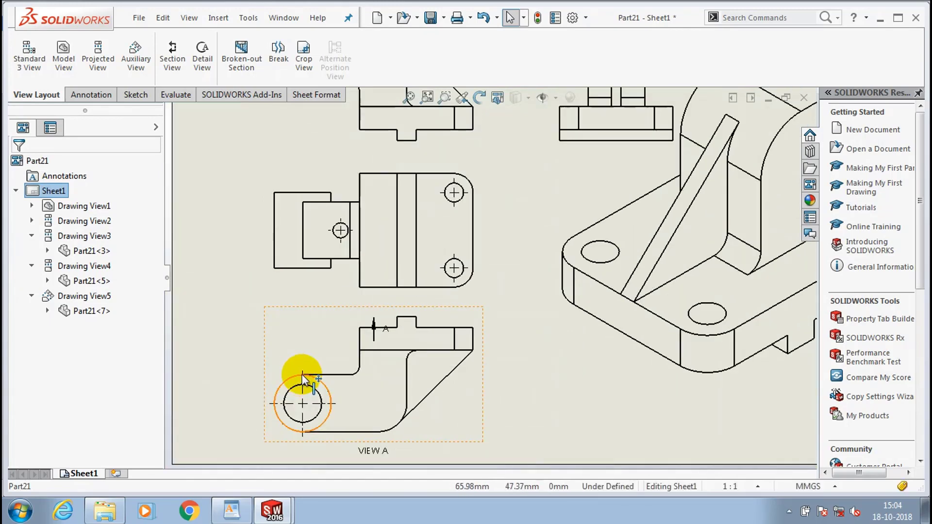
pyautogui.scroll(3, 303, 380)
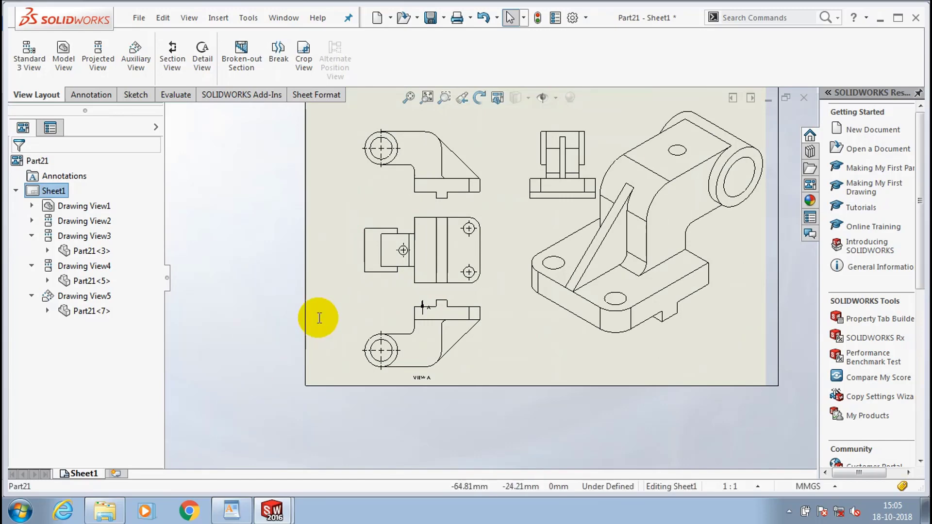
pyautogui.hotkey('alt', 'Tab')
pyautogui.moveTo(447, 254); pyautogui.dragTo(247, 252)
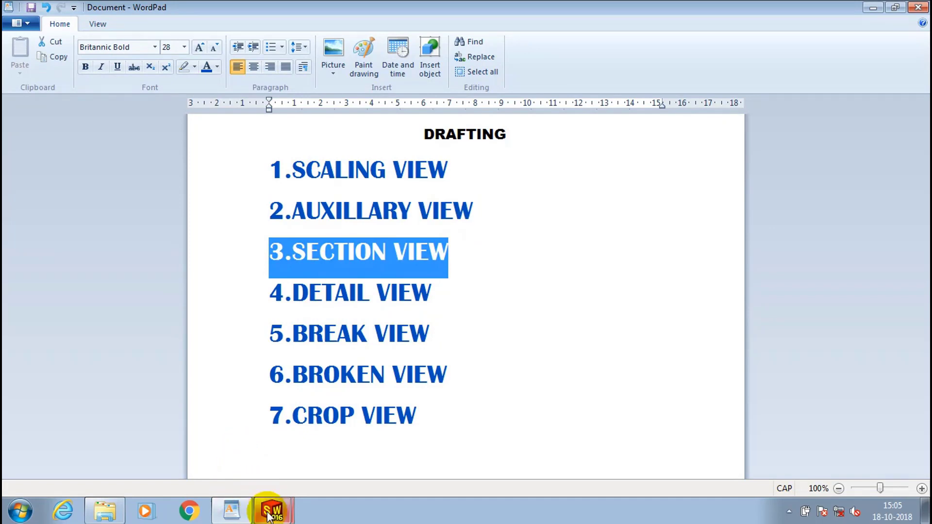
# Step: Bring the Part21 drawing back to the front from the taskbar
pyautogui.moveTo(270, 518)
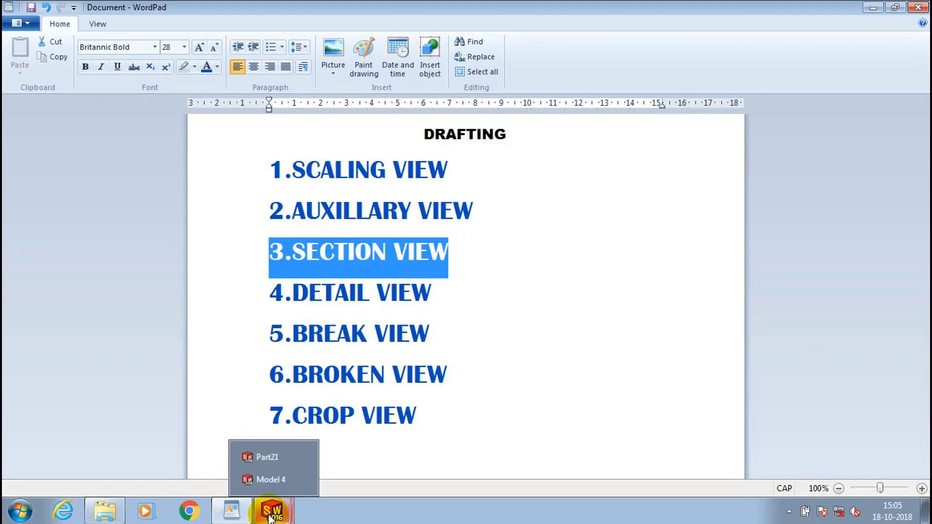
pyautogui.click(270, 517)
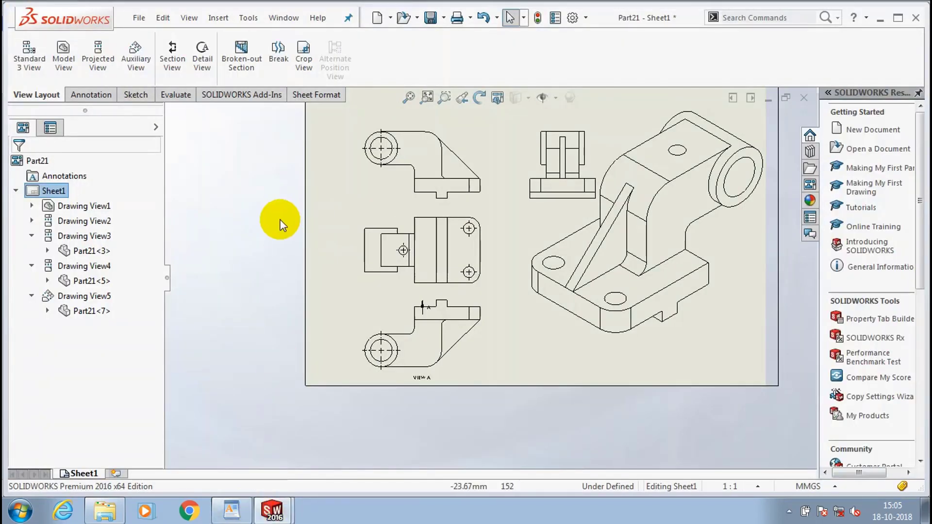
# Step: Cut vertical section B-B through the middle view and place it to that view's left
pyautogui.click(173, 64)
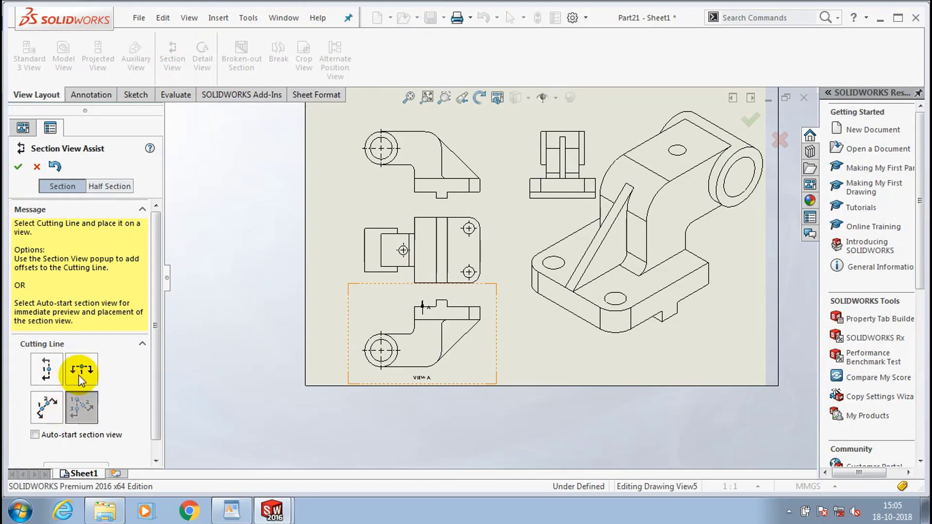
pyautogui.click(81, 371)
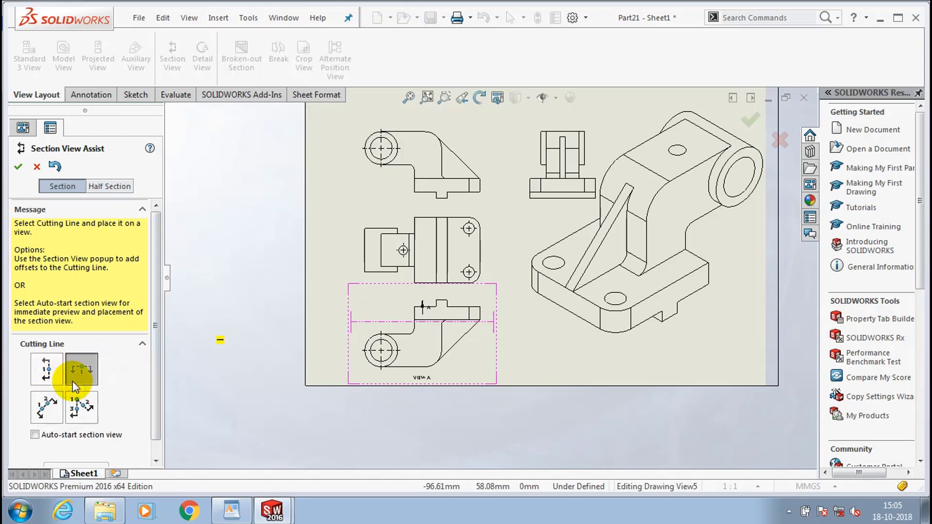
pyautogui.click(44, 368)
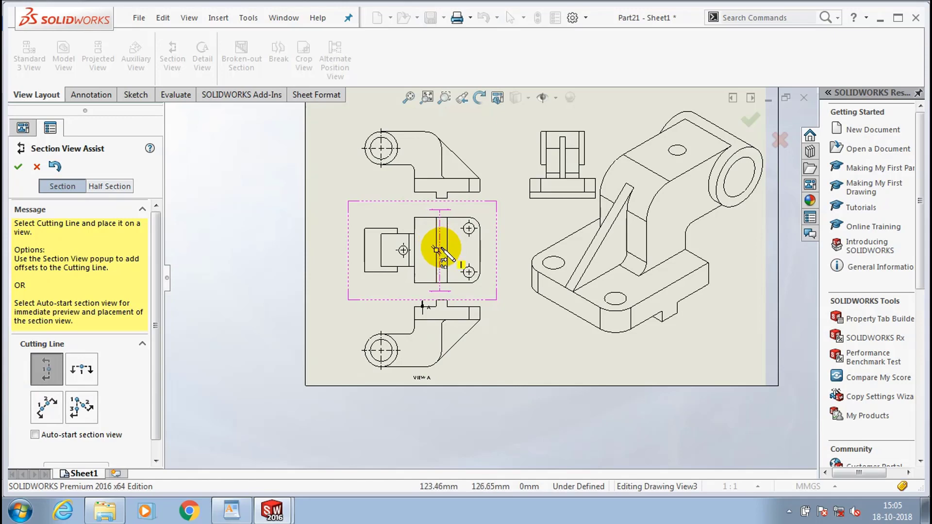
pyautogui.click(436, 250)
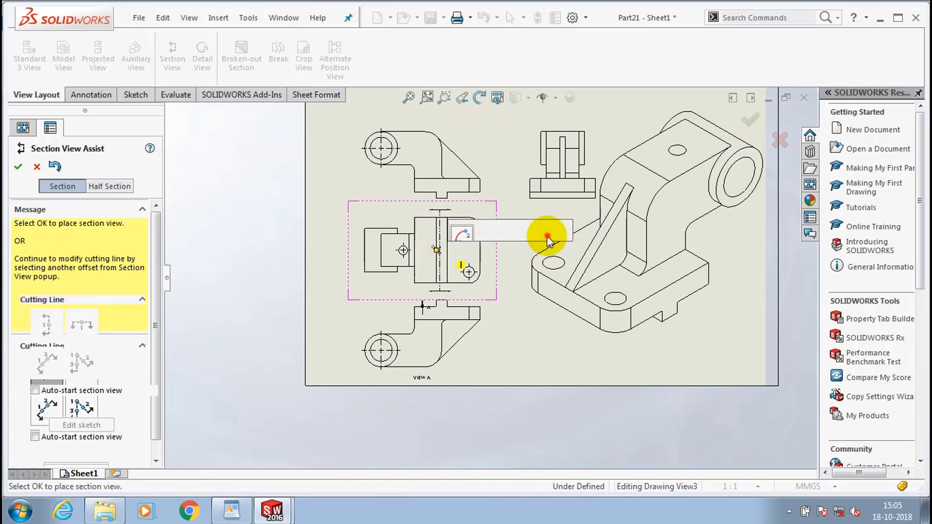
pyautogui.click(548, 238)
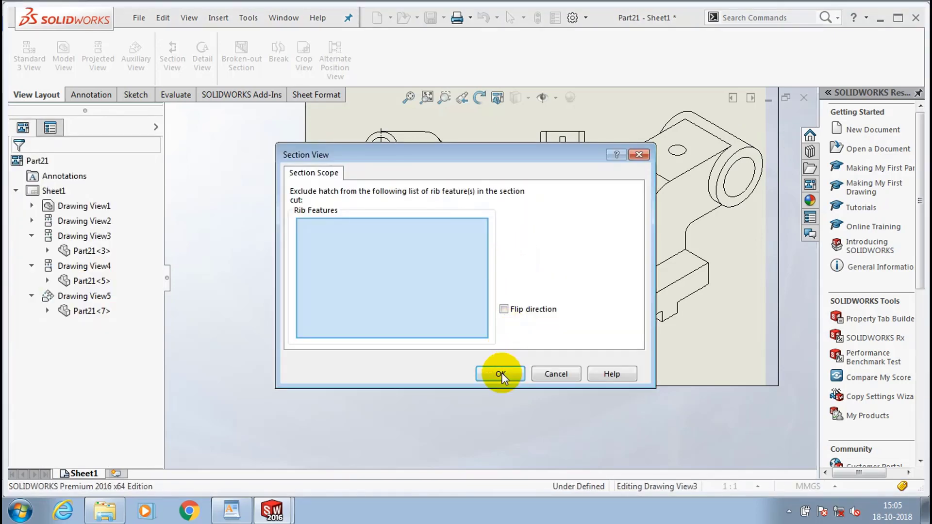
pyautogui.click(501, 374)
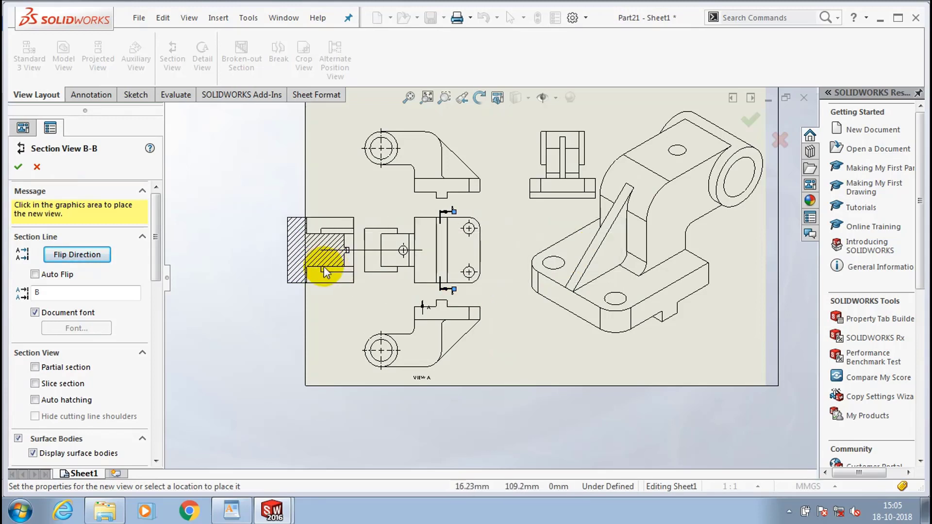
pyautogui.click(328, 272)
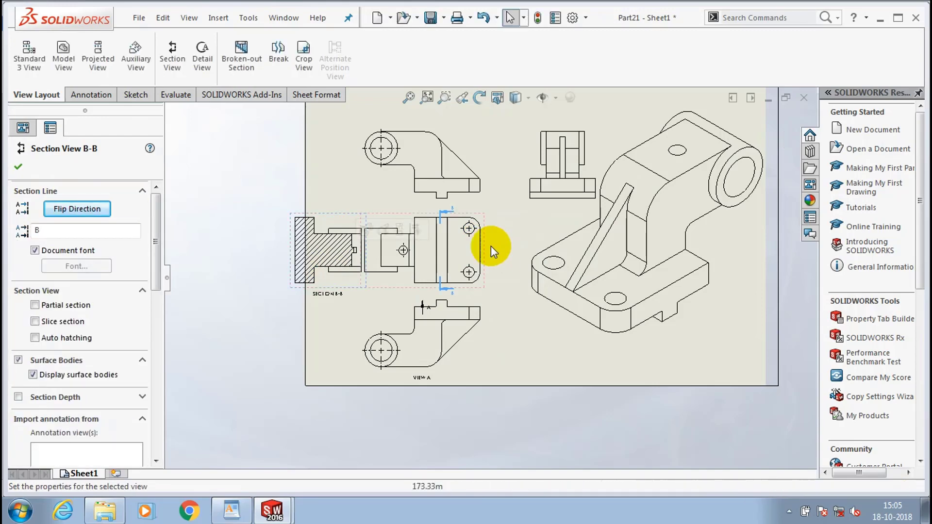
pyautogui.click(17, 166)
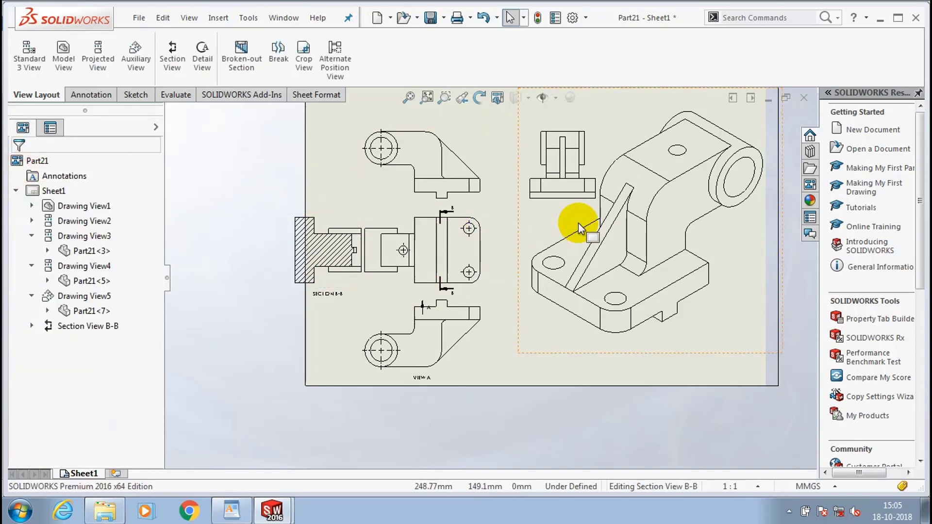
pyautogui.scroll(-1, 582, 141)
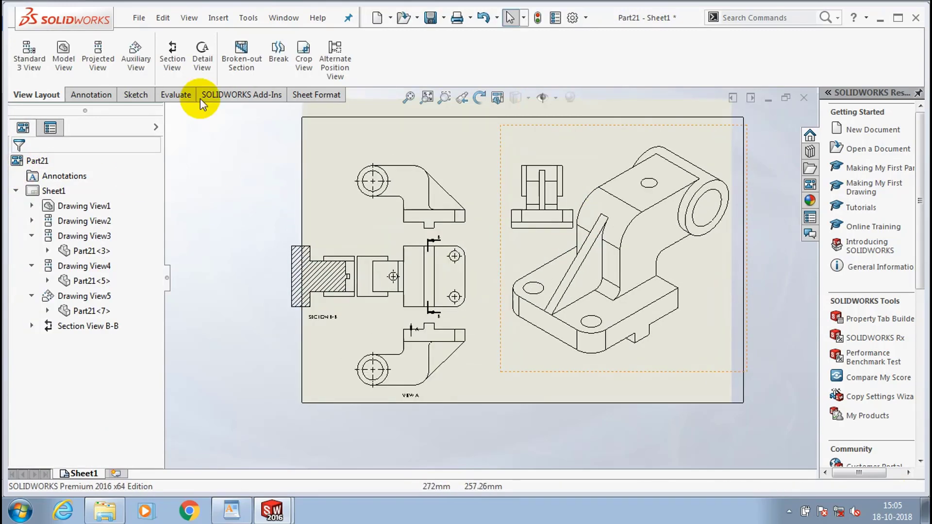
pyautogui.click(173, 61)
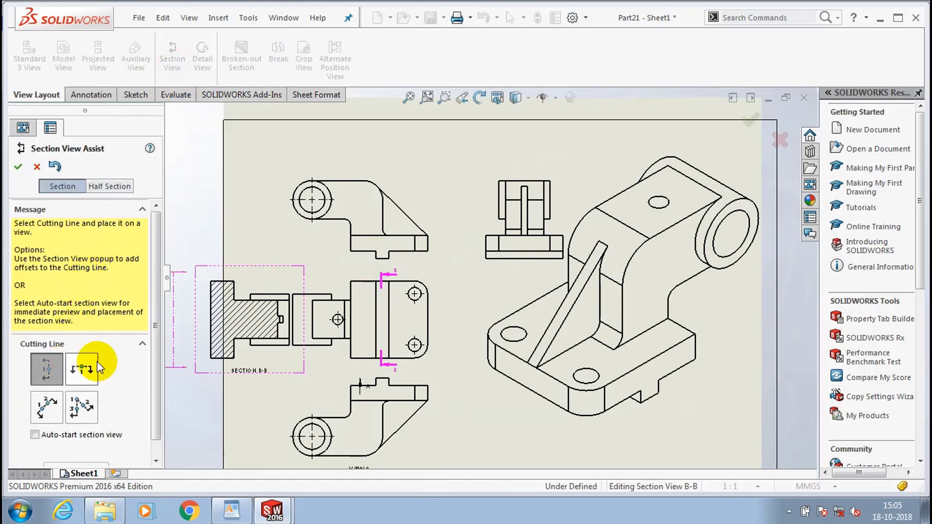
pyautogui.click(527, 212)
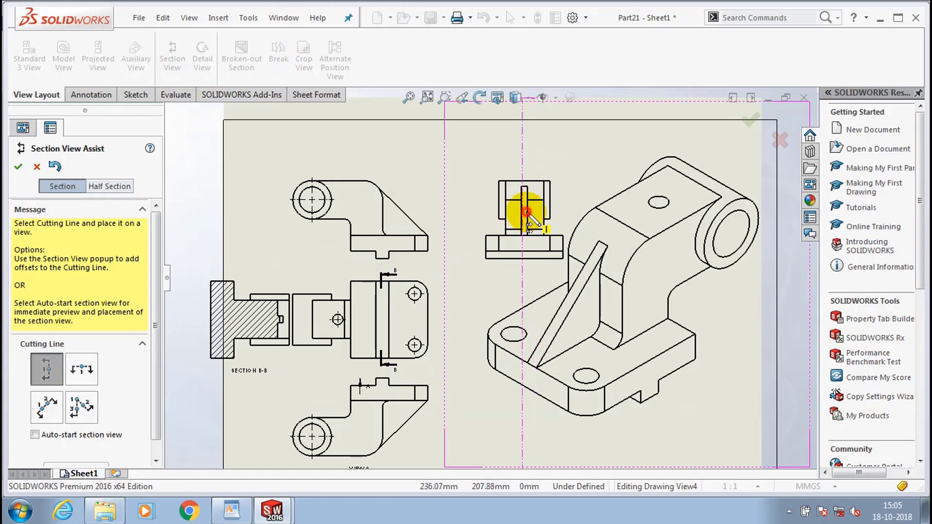
pyautogui.click(628, 199)
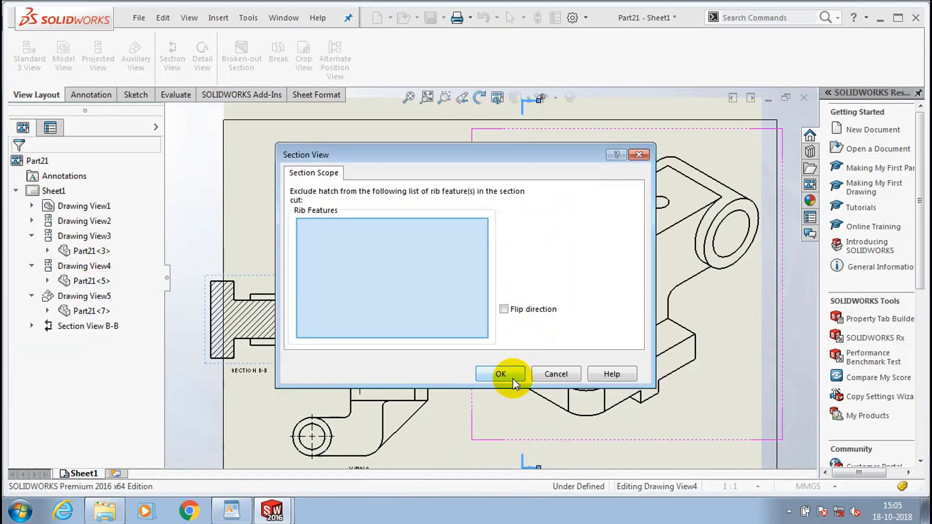
pyautogui.click(513, 377)
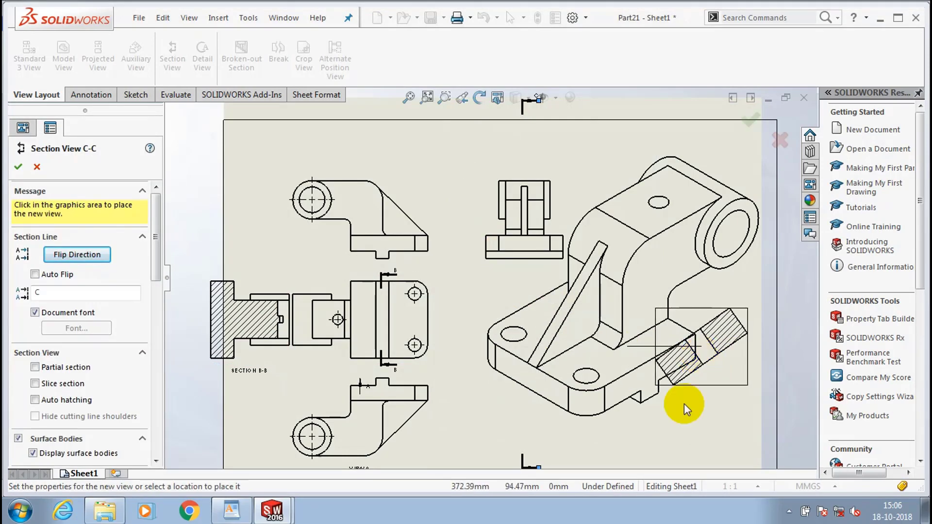
pyautogui.press('Escape')
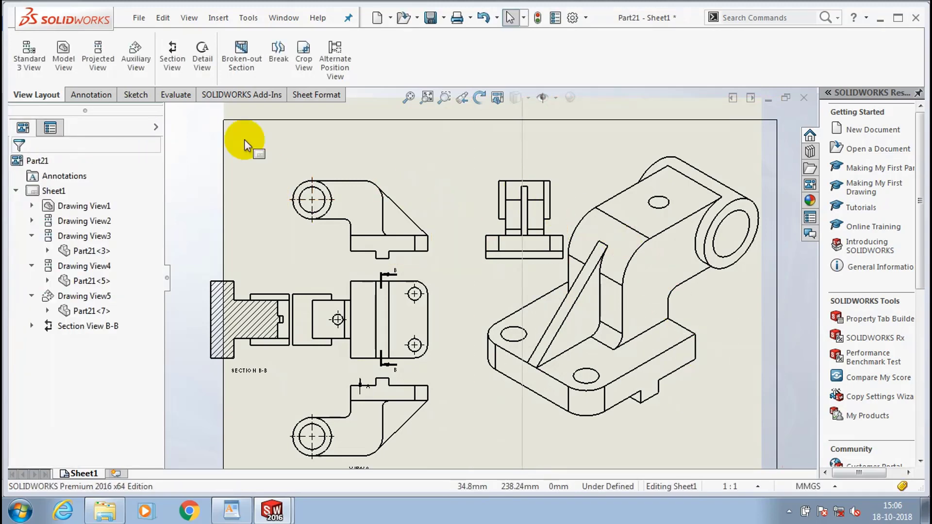
pyautogui.click(524, 199)
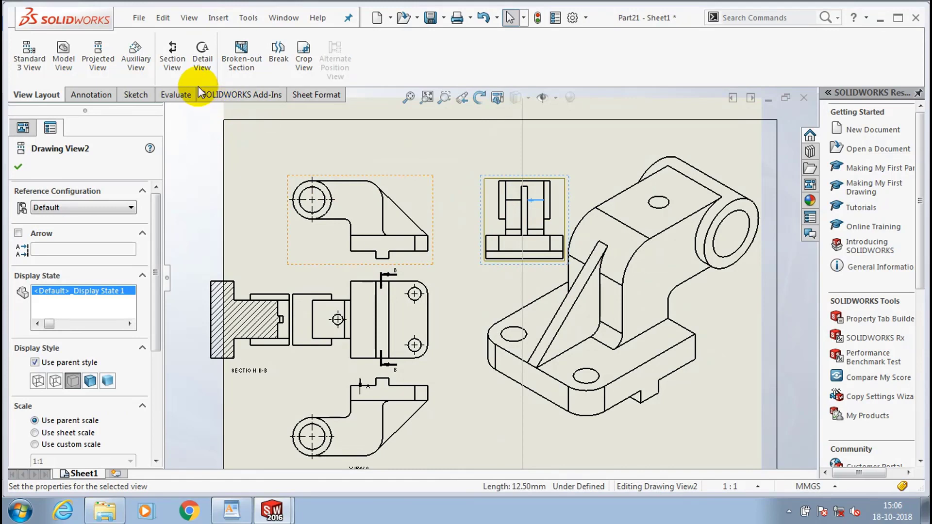
# Step: Cut vertical section D-D through the small side view, placed at the sheet's upper left
pyautogui.click(172, 56)
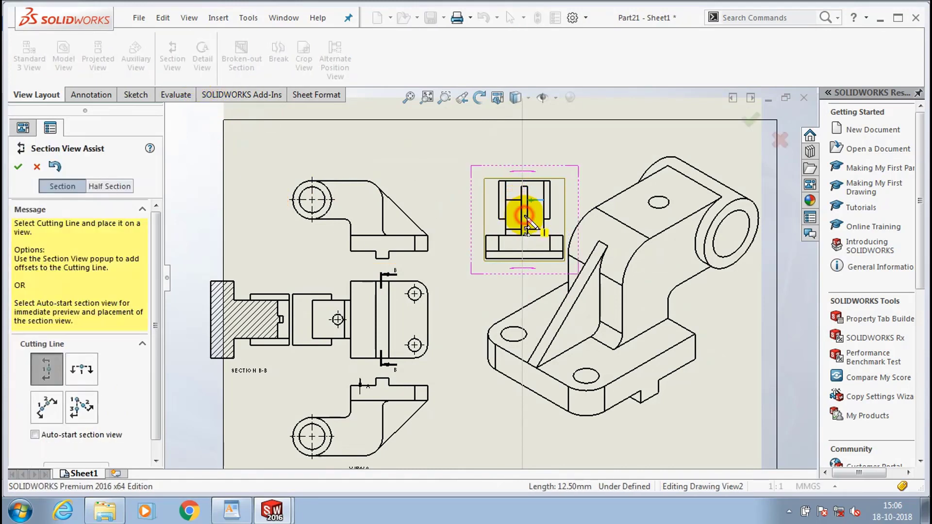
pyautogui.click(528, 206)
pyautogui.click(631, 201)
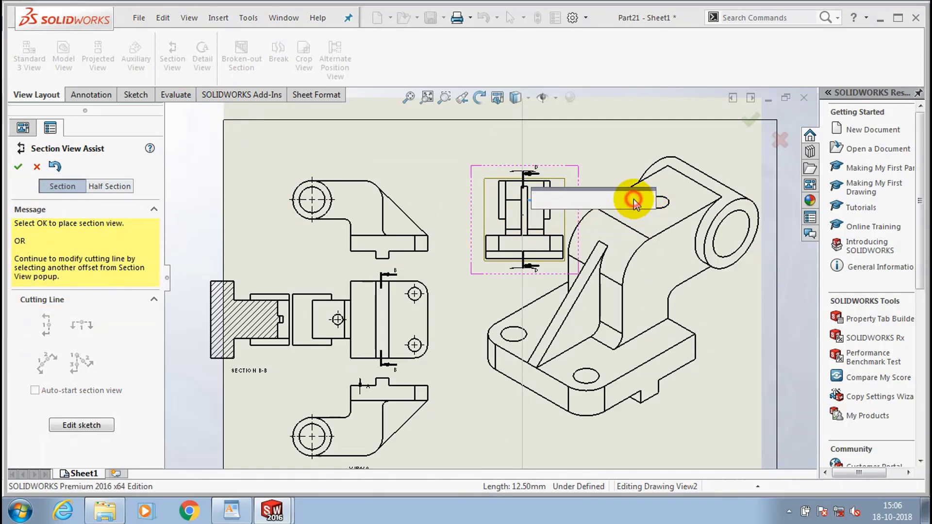
pyautogui.click(497, 375)
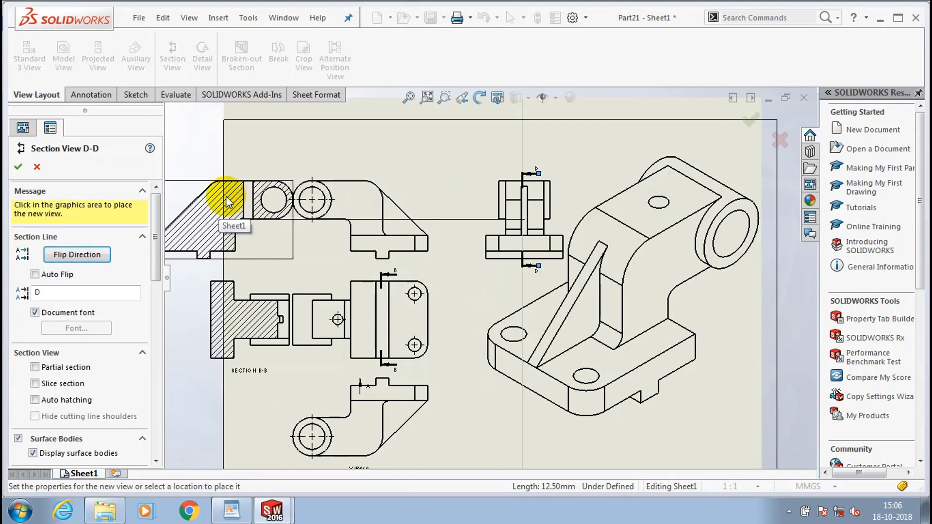
pyautogui.click(225, 199)
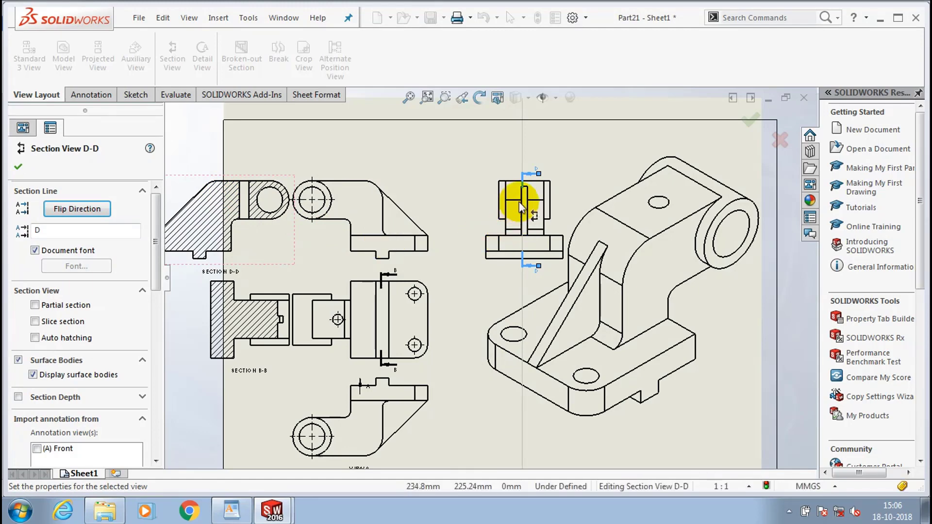
pyautogui.press('f')
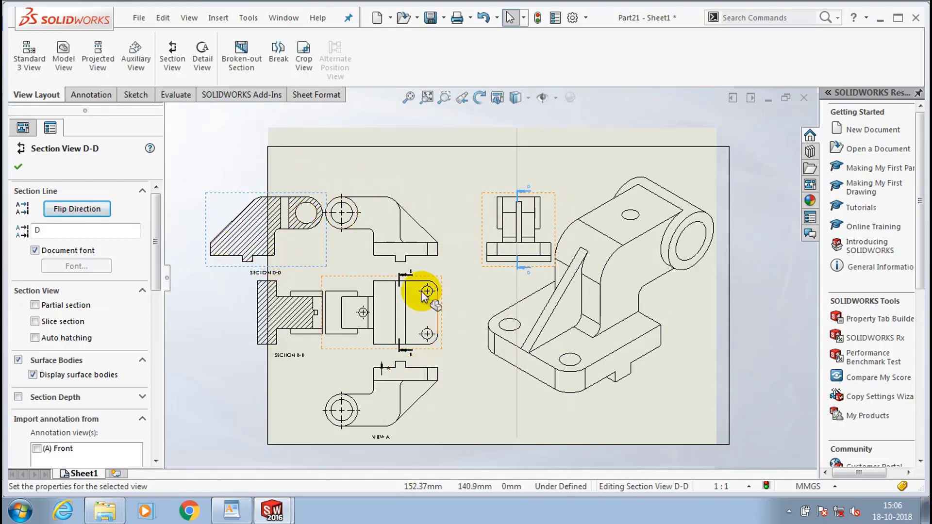
pyautogui.click(203, 286)
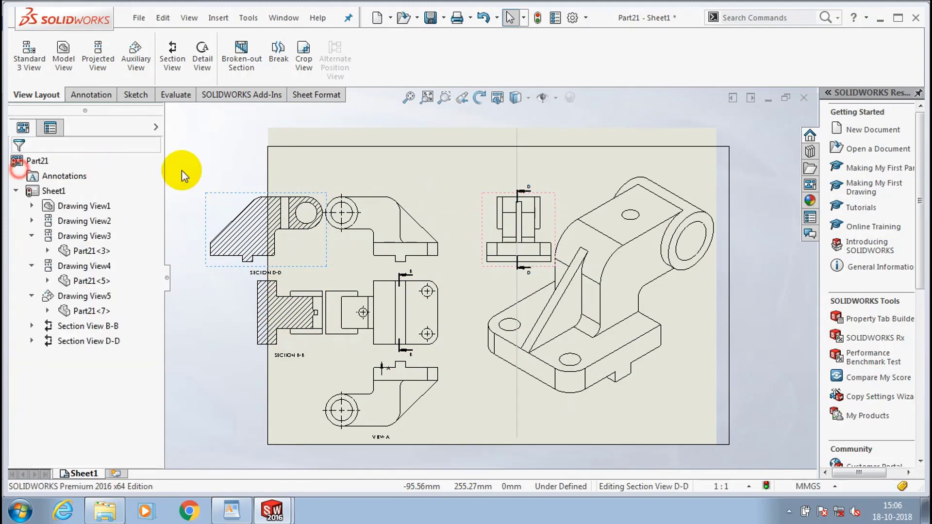
pyautogui.scroll(-1, 551, 228)
# Step: Review the WordPad topic list, then start a Detail View from the View Layout tab
pyautogui.scroll(1, 534, 224)
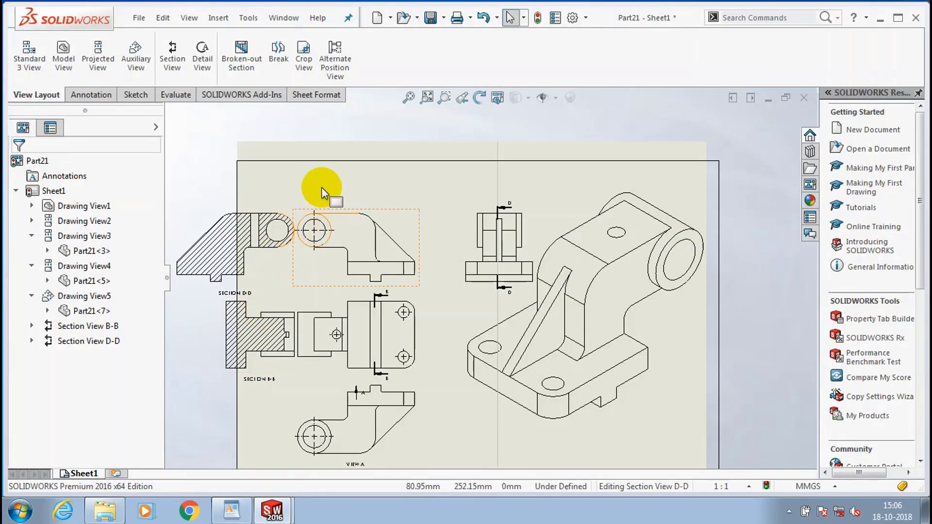
pyautogui.click(201, 56)
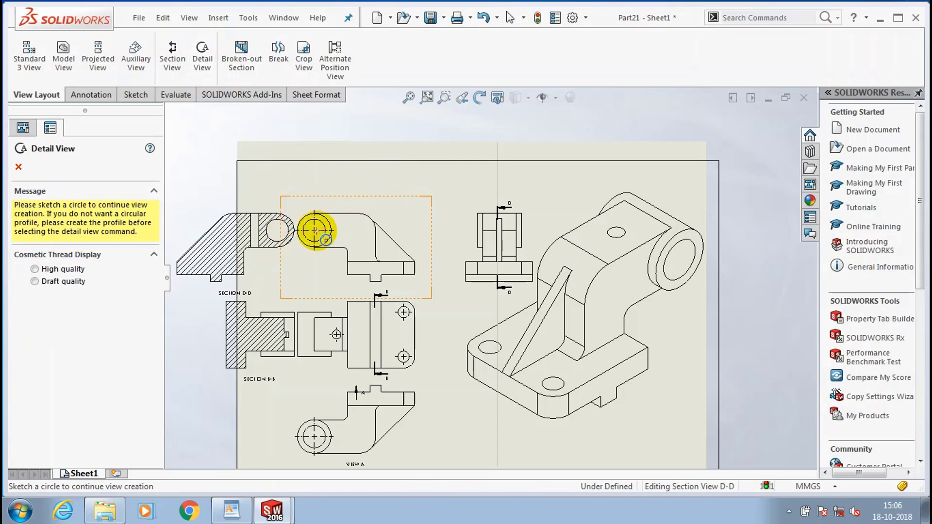
# Step: Circle Section D-D's boss and place Detail View E at 2:1 above the section views
pyautogui.click(314, 230)
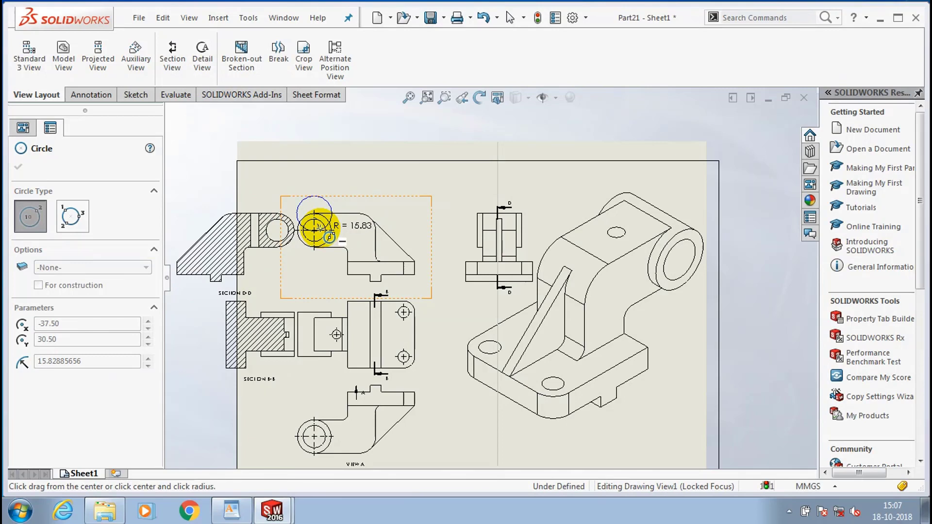
pyautogui.click(313, 225)
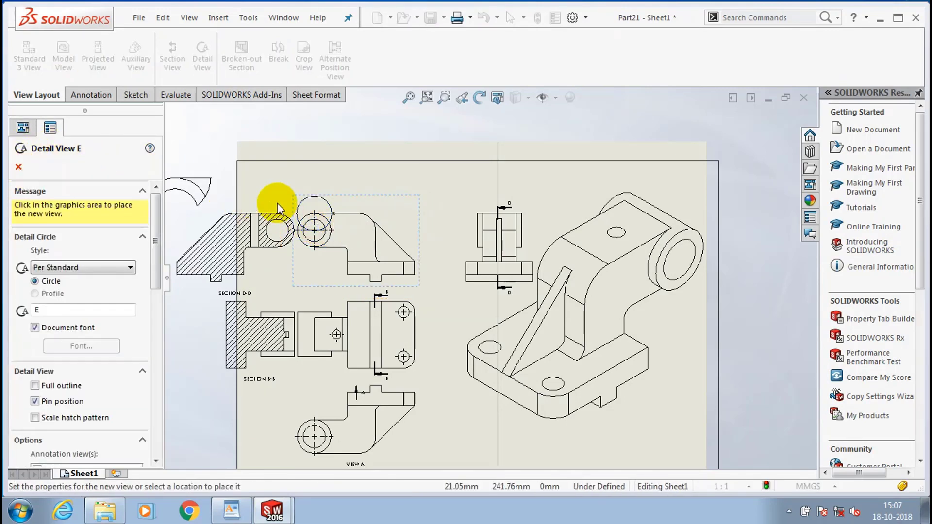
pyautogui.scroll(-3, 320, 190)
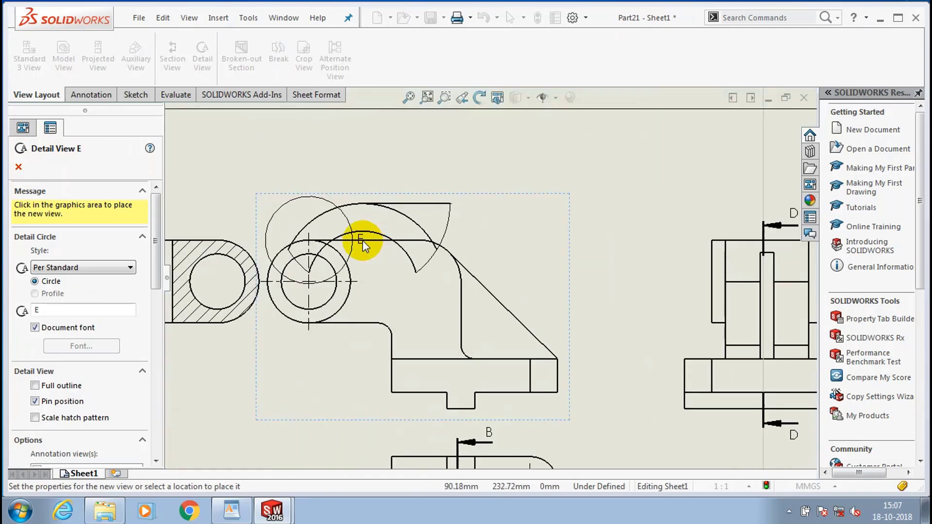
pyautogui.click(551, 211)
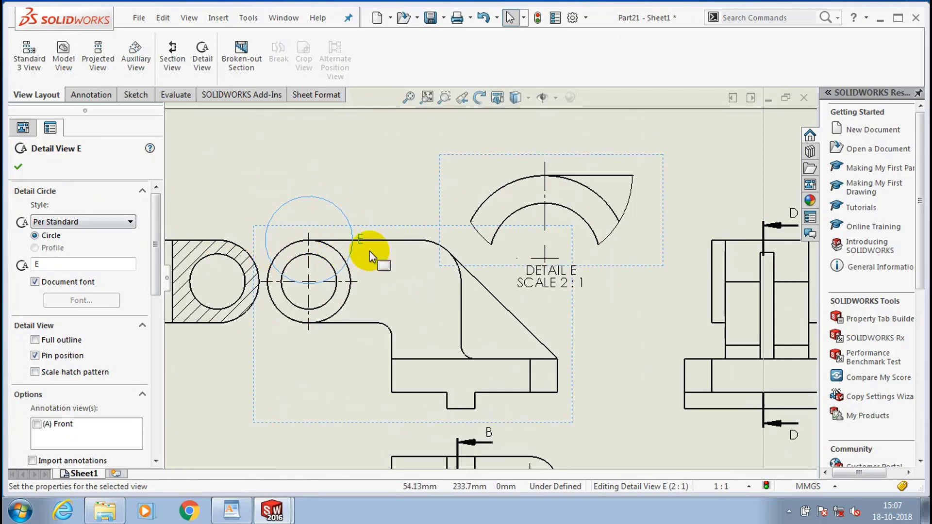
pyautogui.click(18, 166)
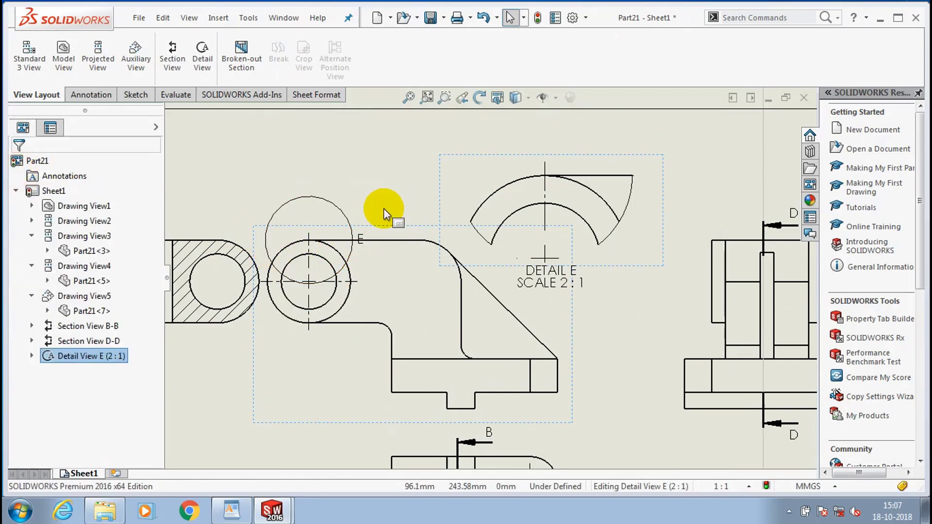
pyautogui.press('z')
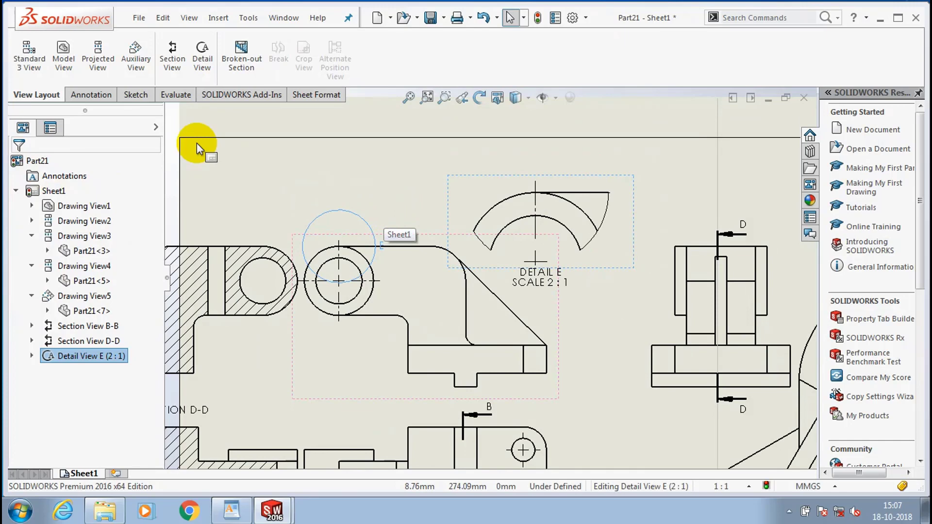
pyautogui.click(231, 510)
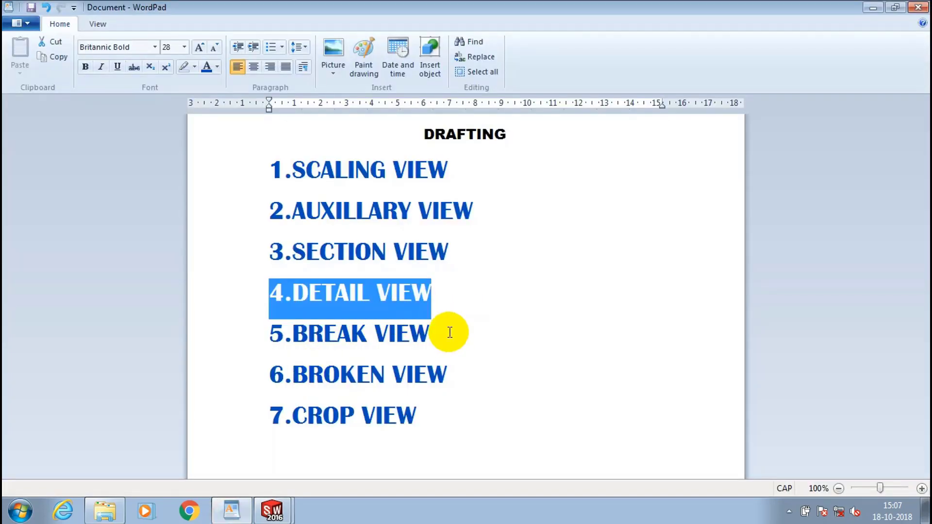
pyautogui.moveTo(450, 333); pyautogui.dragTo(270, 333)
pyautogui.click(232, 510)
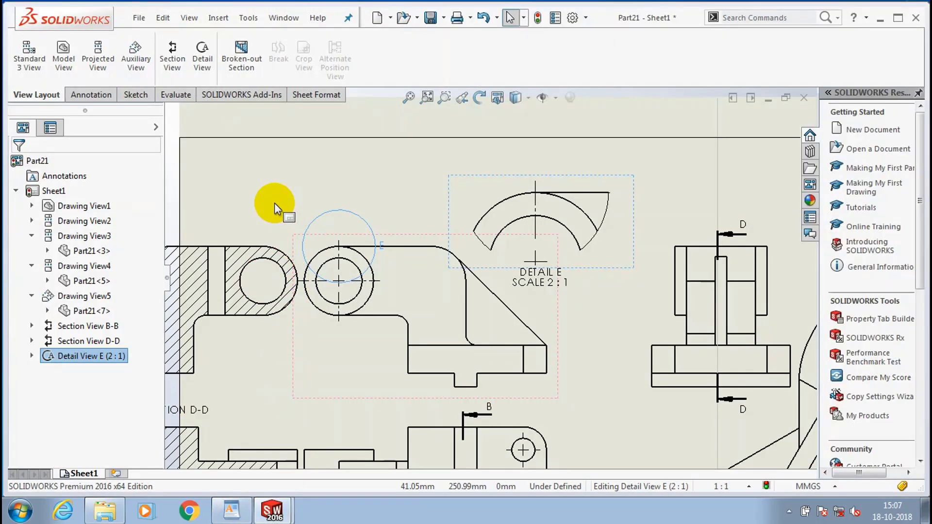
pyautogui.press('z')
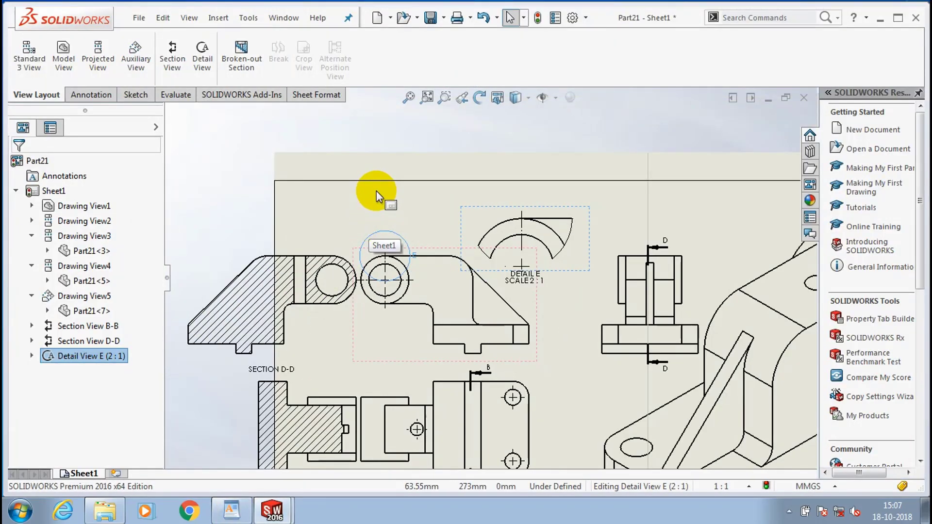
pyautogui.press('z')
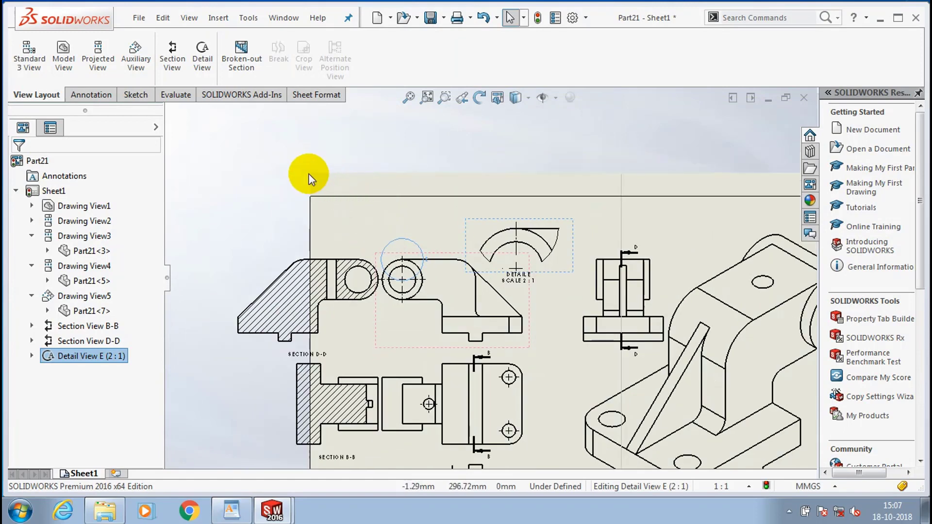
pyautogui.press('z')
pyautogui.press('z')
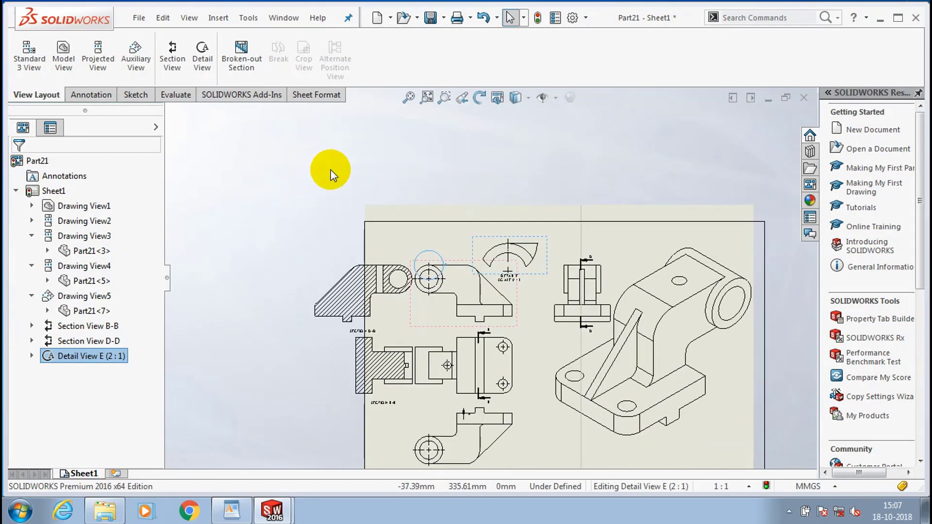
pyautogui.press('z')
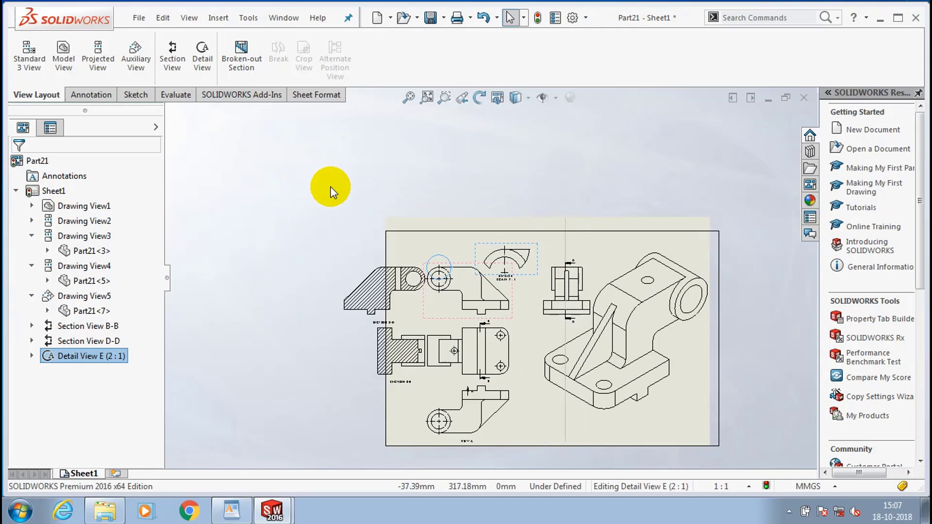
pyautogui.scroll(-3, 676, 416)
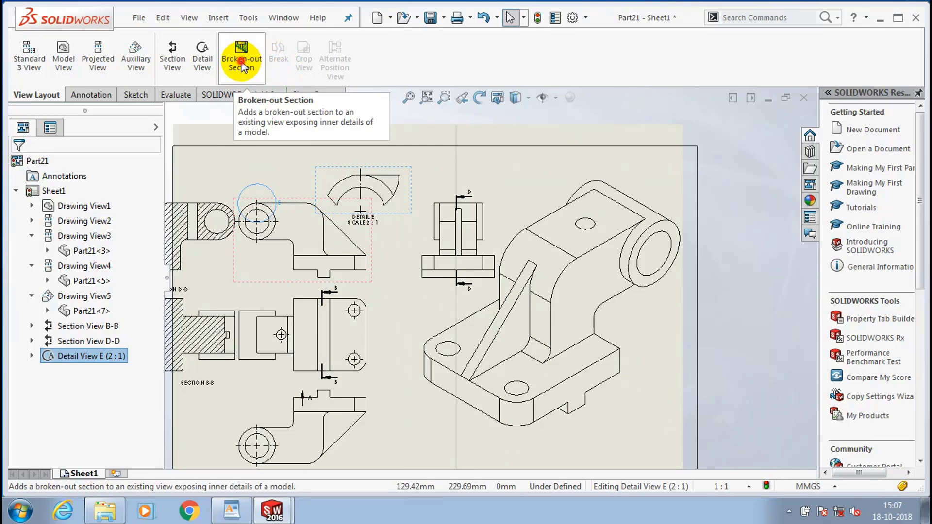
# Step: Start a broken-out section with a closed outline around the isometric view's front hole
pyautogui.click(242, 66)
pyautogui.scroll(2, 343, 225)
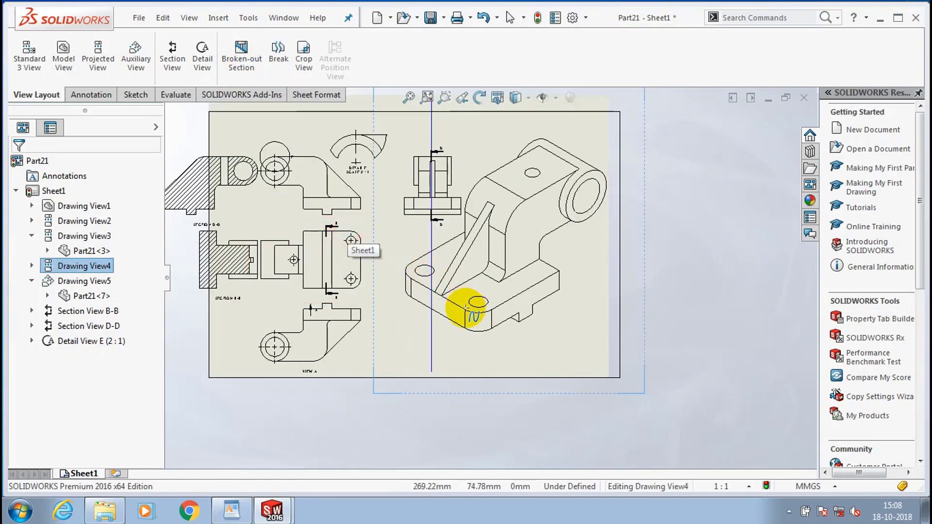
pyautogui.scroll(-2, 466, 307)
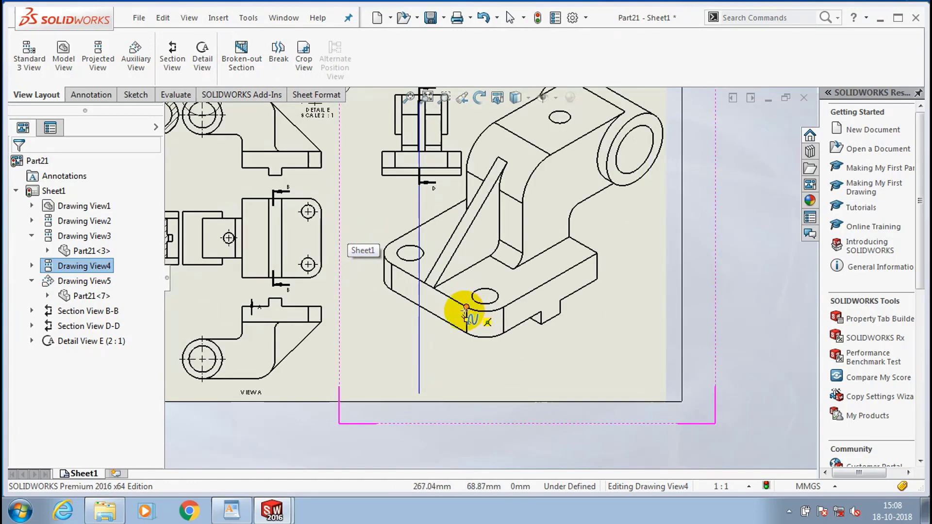
pyautogui.click(449, 331)
pyautogui.click(478, 284)
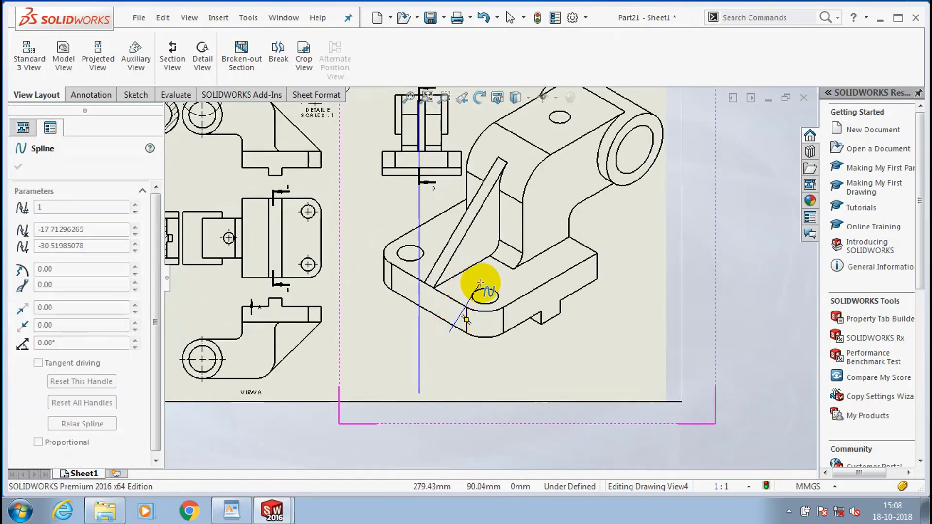
pyautogui.click(522, 344)
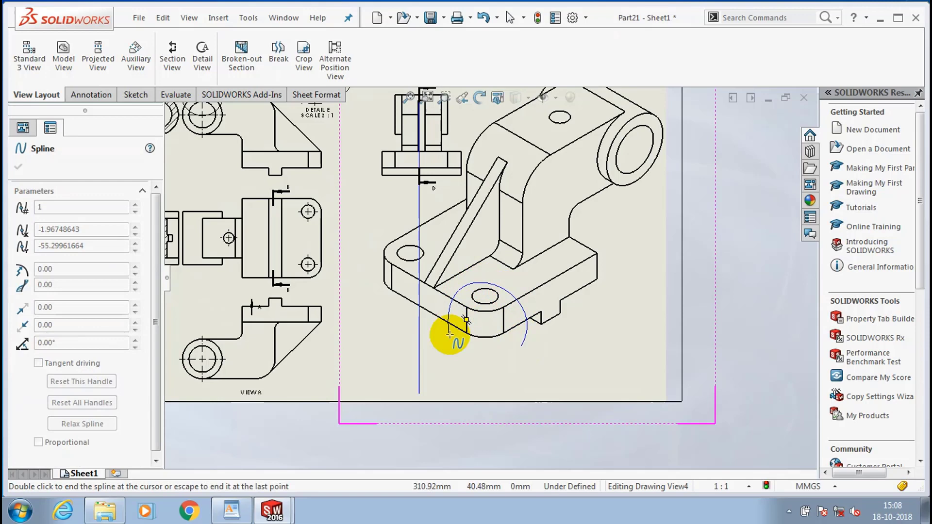
pyautogui.click(449, 333)
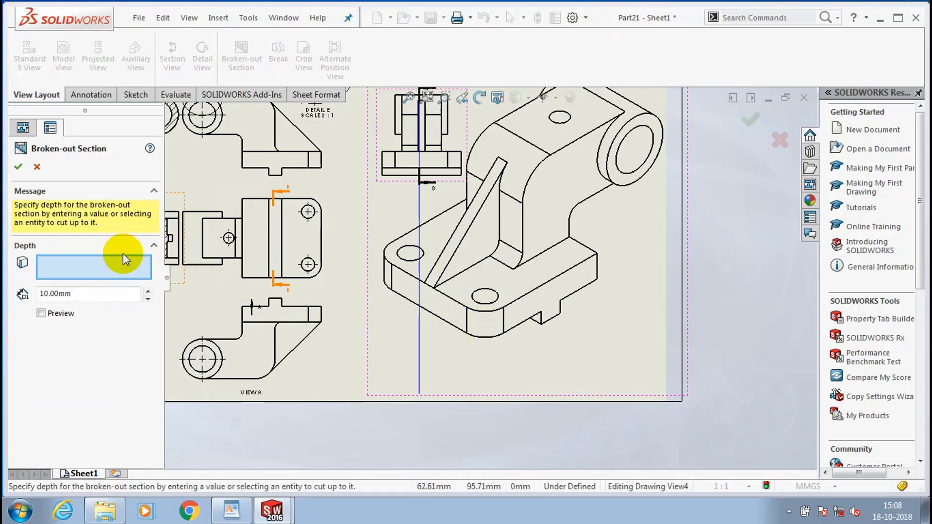
# Step: Set the cut depth to the edge below the front hole and confirm the hatched section
pyautogui.click(475, 309)
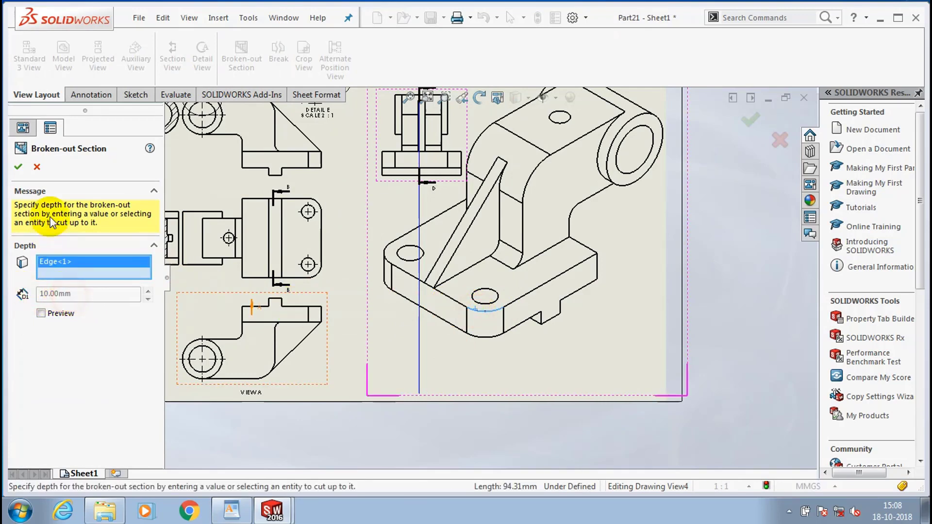
pyautogui.click(19, 168)
pyautogui.scroll(-4, 509, 306)
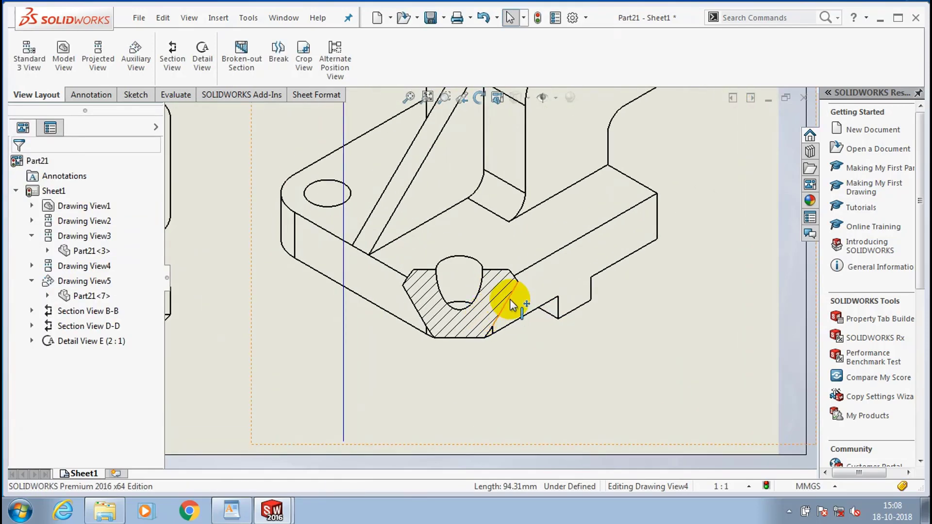
pyautogui.scroll(4, 432, 368)
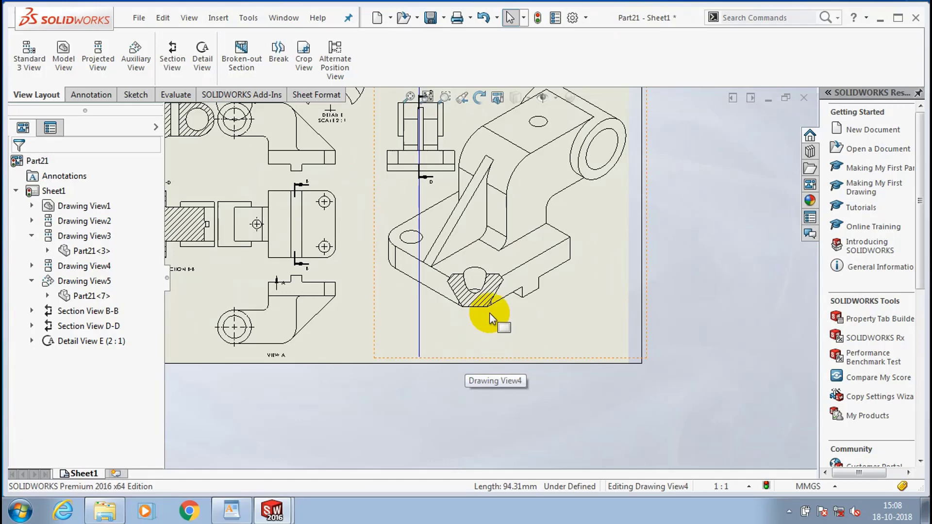
pyautogui.scroll(-4, 509, 257)
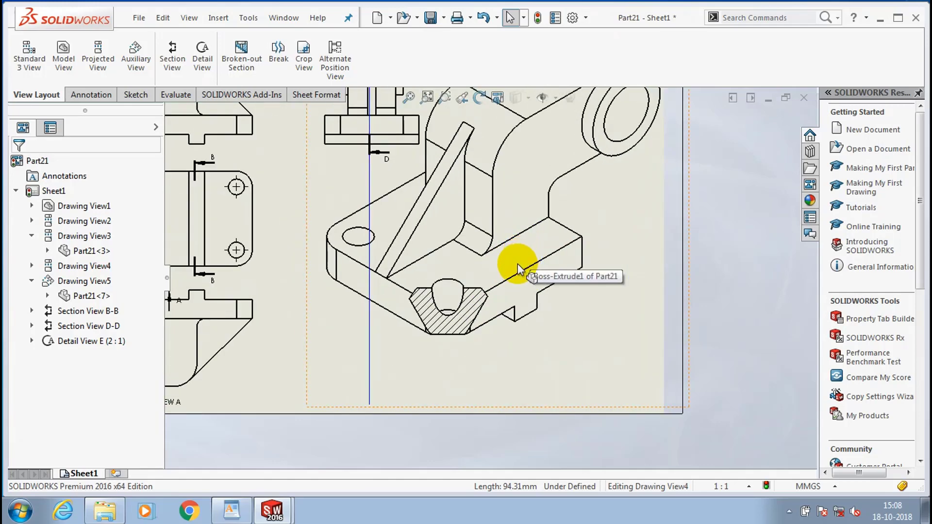
pyautogui.scroll(2, 484, 285)
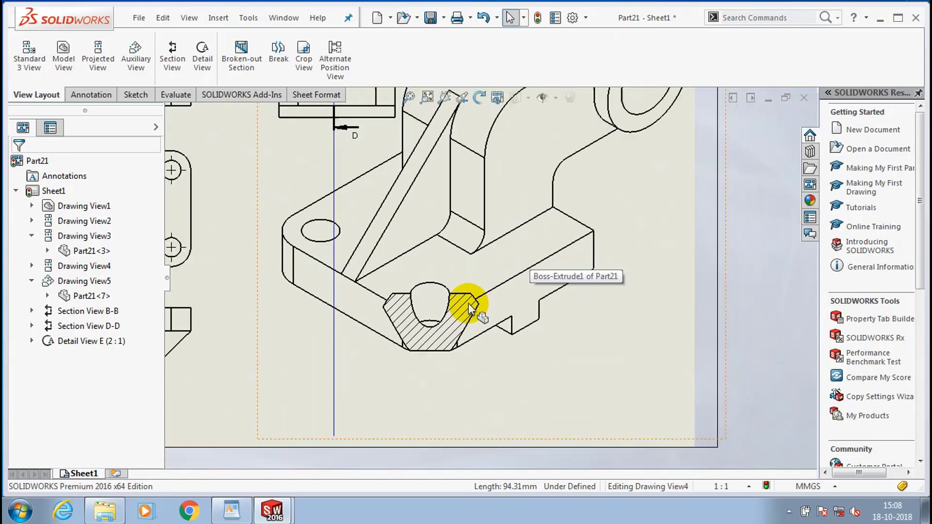
pyautogui.scroll(3, 480, 291)
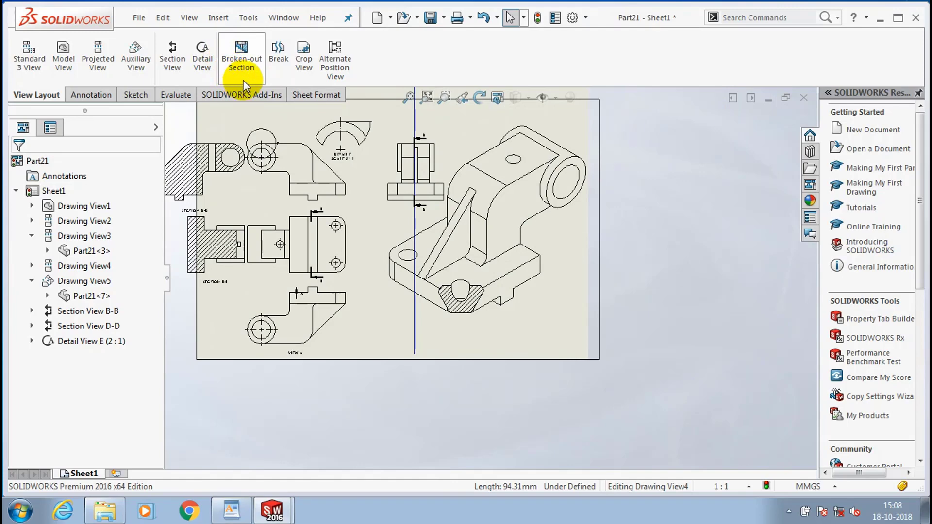
# Step: Break View A with two break lines through its middle section
pyautogui.click(277, 62)
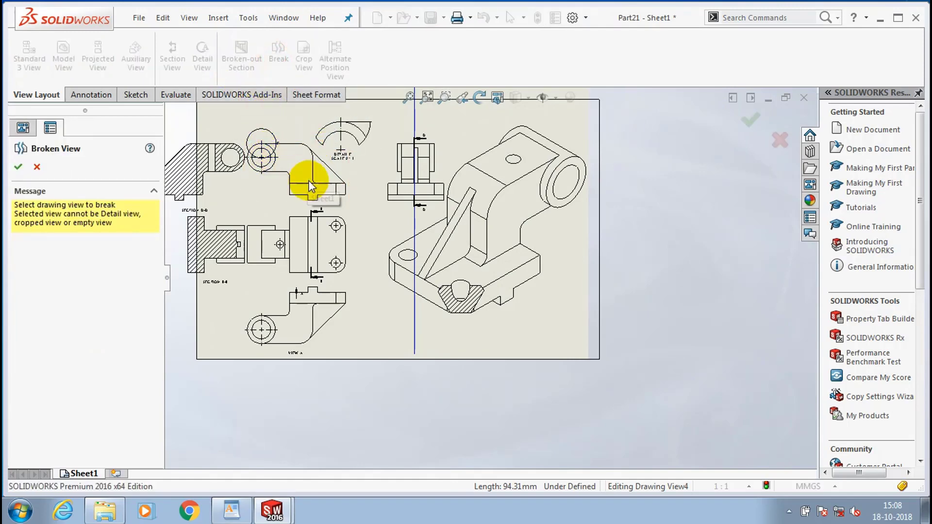
pyautogui.scroll(2, 377, 254)
pyautogui.scroll(-5, 374, 309)
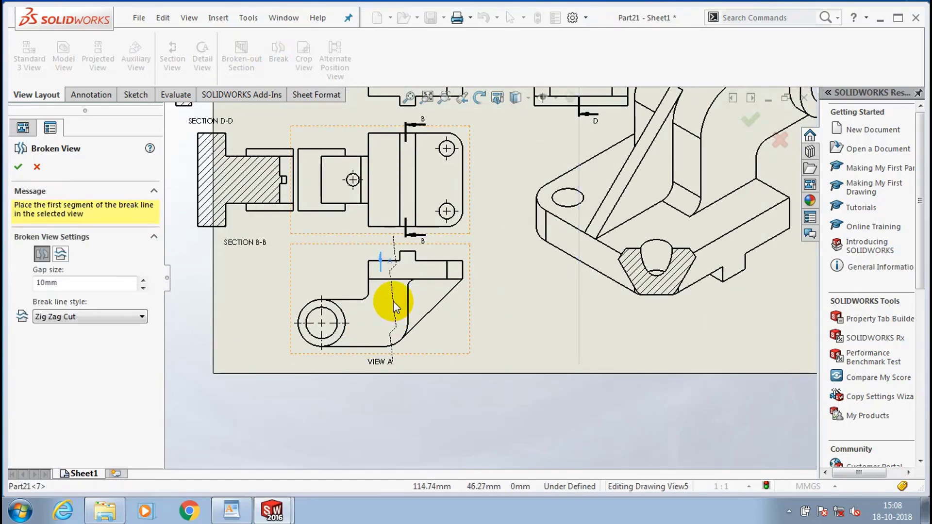
pyautogui.click(393, 300)
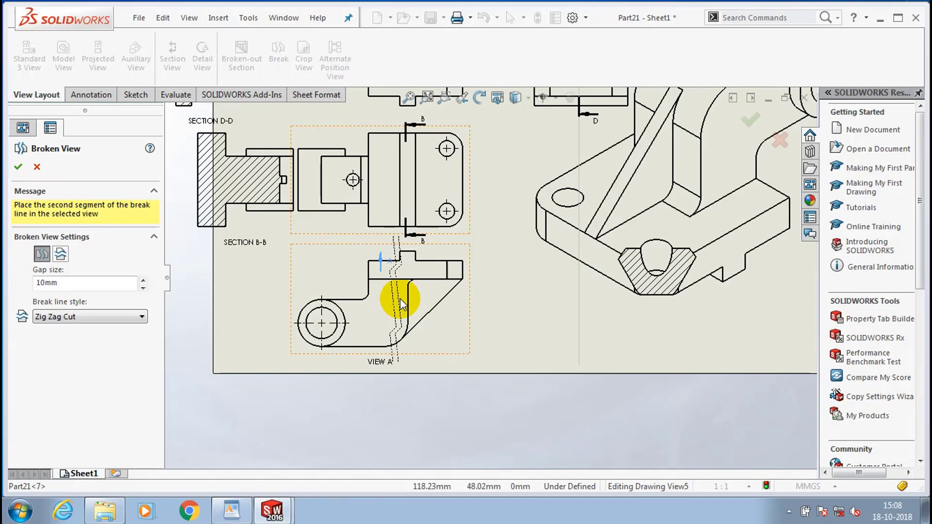
pyautogui.click(400, 298)
pyautogui.scroll(-4, 408, 299)
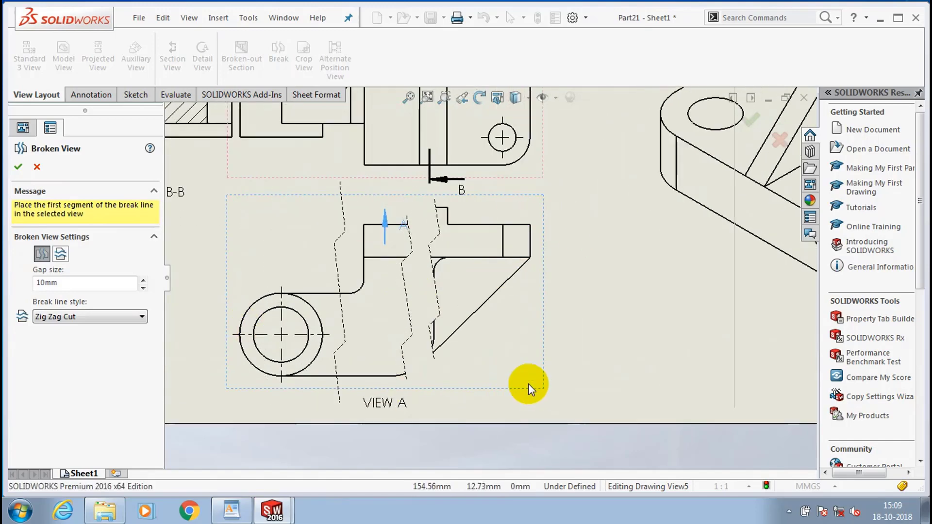
pyautogui.press('Return')
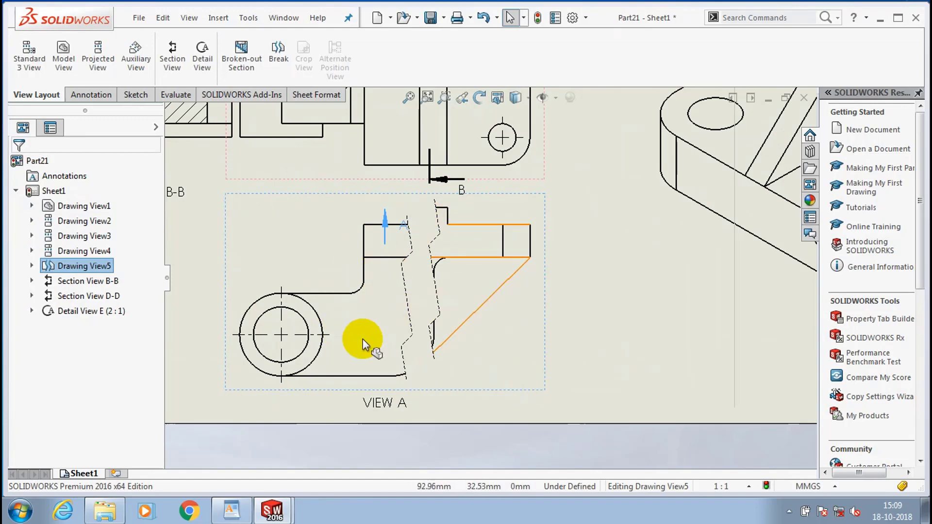
# Step: Fit the sheet to the window and mark 7.CROP VIEW in the WordPad topic list
pyautogui.scroll(2, 507, 316)
pyautogui.scroll(3, 508, 316)
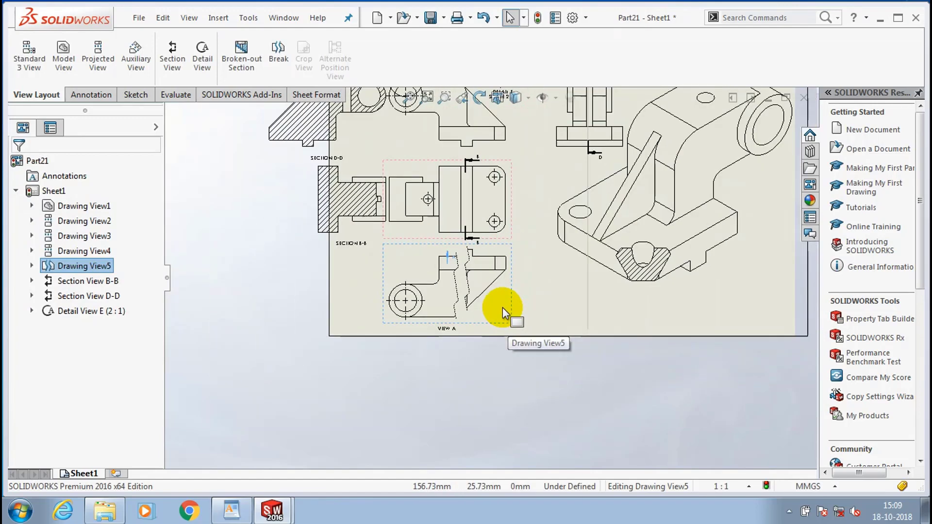
pyautogui.press('f')
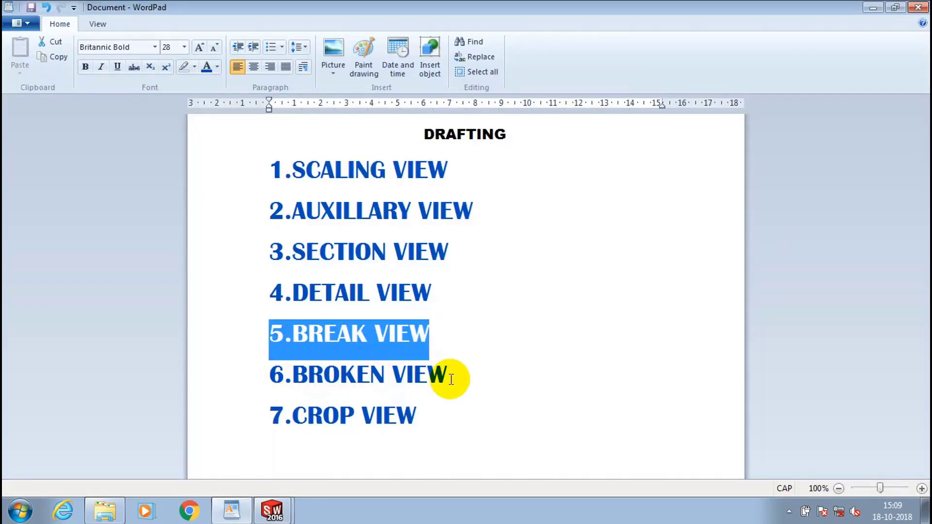
pyautogui.moveTo(421, 412); pyautogui.dragTo(258, 398)
# Step: Sketch a corner rectangle around the holed end of the view on the drawing sheet
pyautogui.click(233, 508)
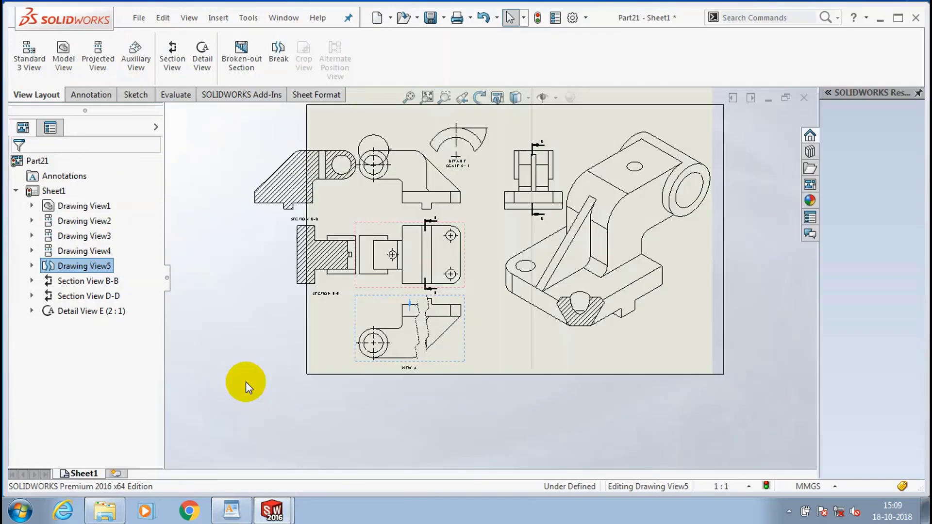
pyautogui.click(143, 101)
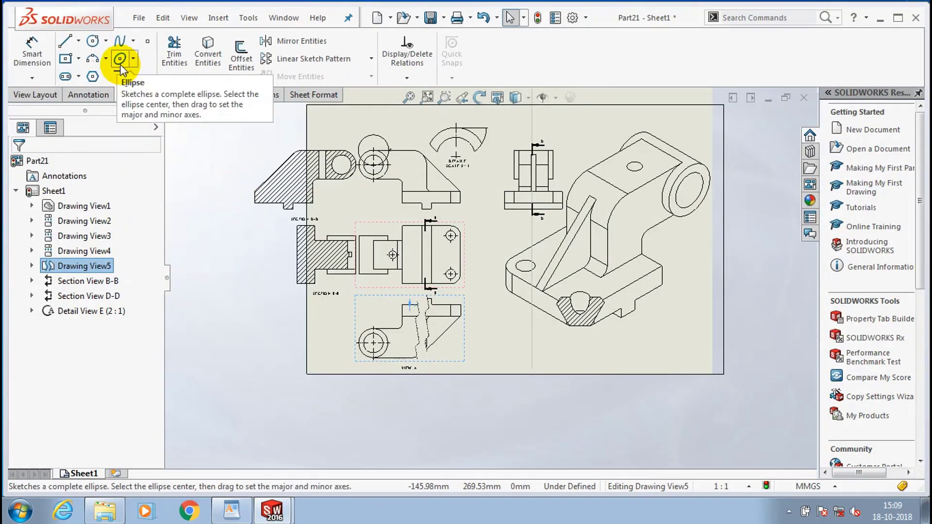
pyautogui.click(65, 58)
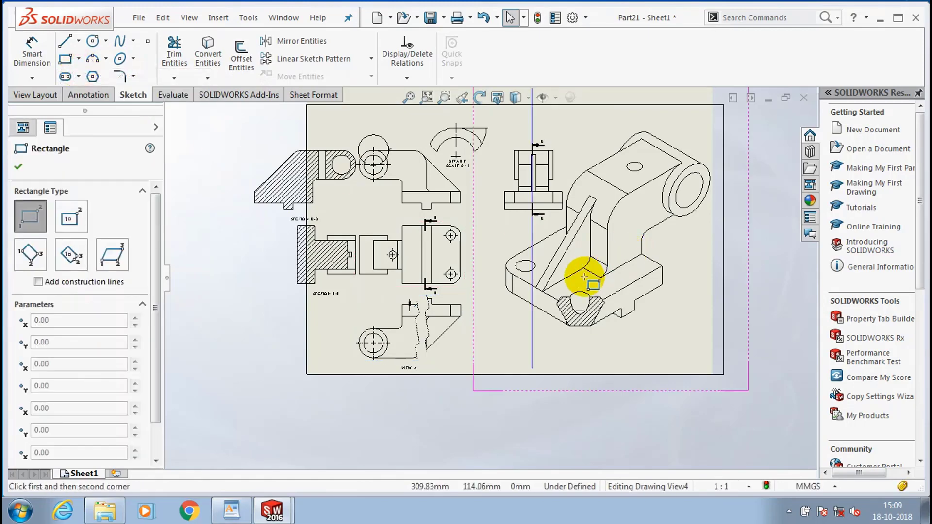
pyautogui.scroll(-2, 553, 306)
pyautogui.scroll(-2, 512, 294)
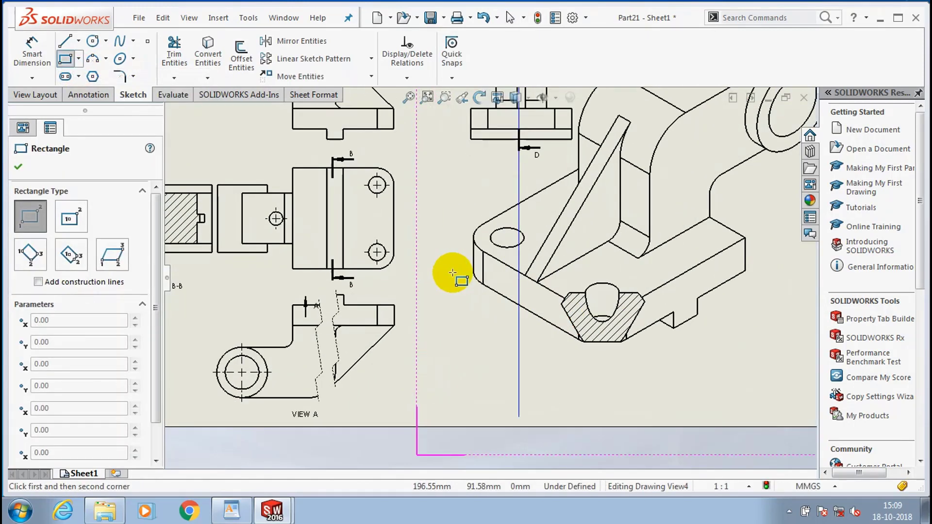
pyautogui.click(302, 150)
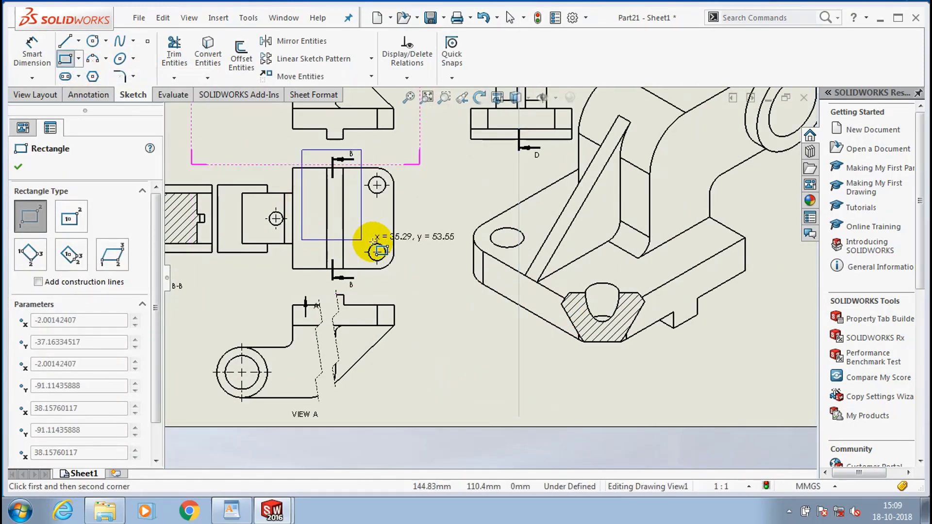
pyautogui.click(402, 255)
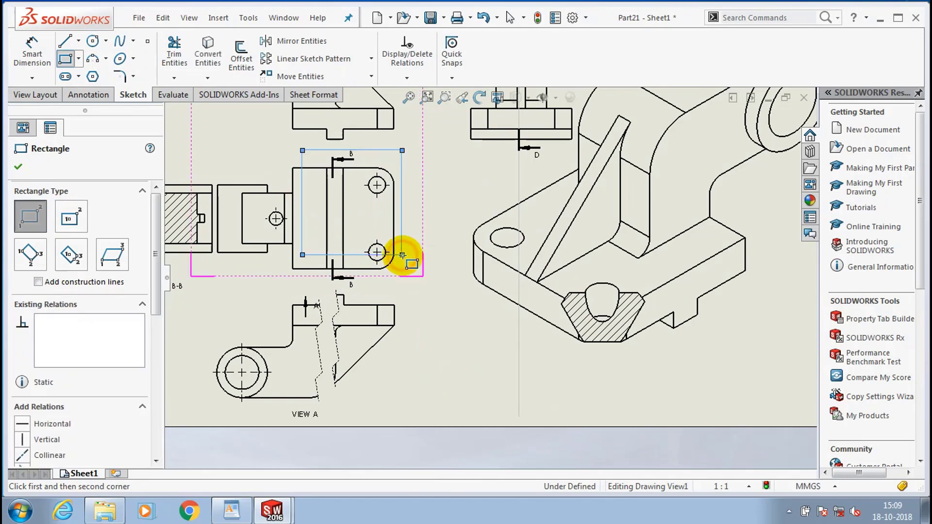
pyautogui.press('Escape')
# Step: Try cropping Drawing View4 to the rectangle, cancel it, and restart the Corner Rectangle tool
pyautogui.scroll(2, 395, 239)
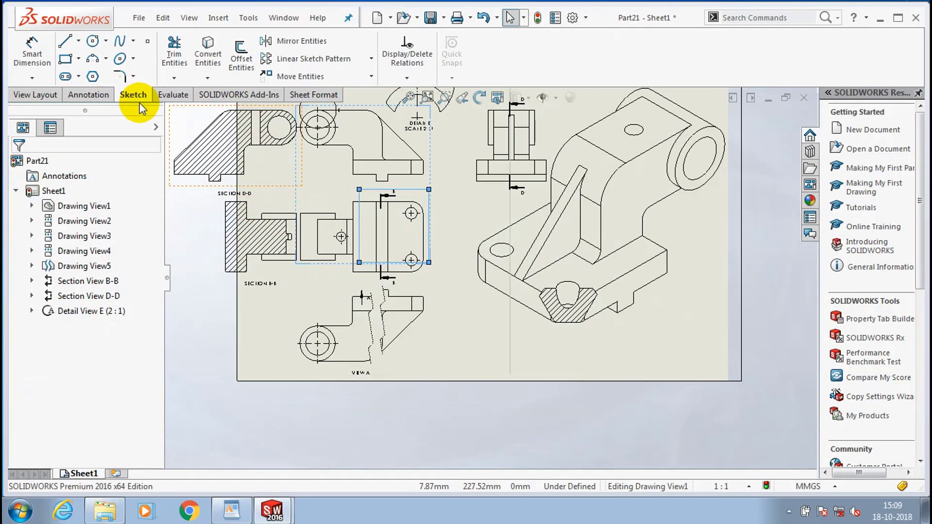
pyautogui.click(410, 212)
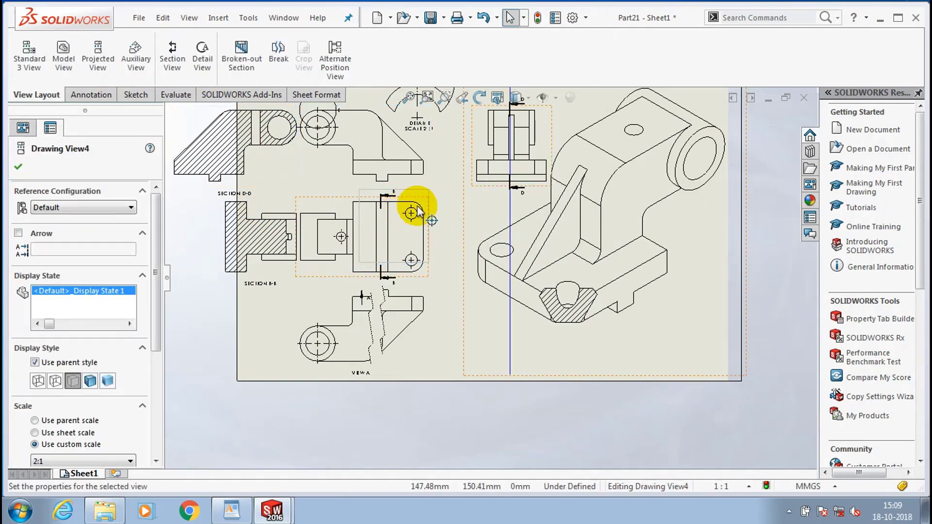
pyautogui.scroll(-2, 417, 212)
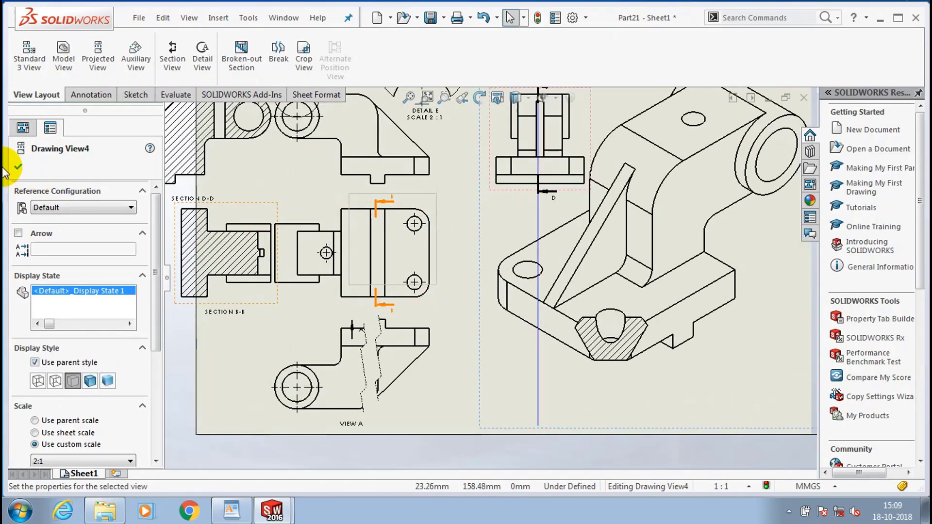
pyautogui.click(17, 167)
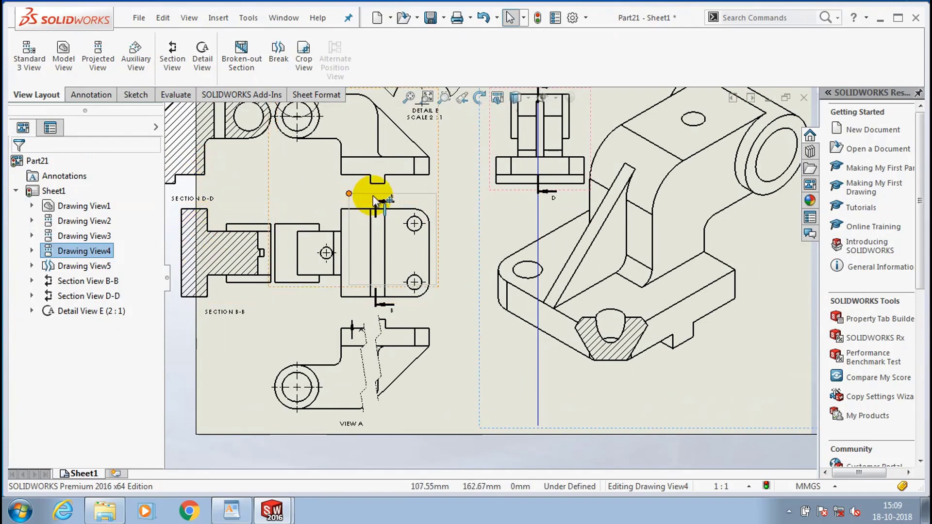
pyautogui.click(298, 62)
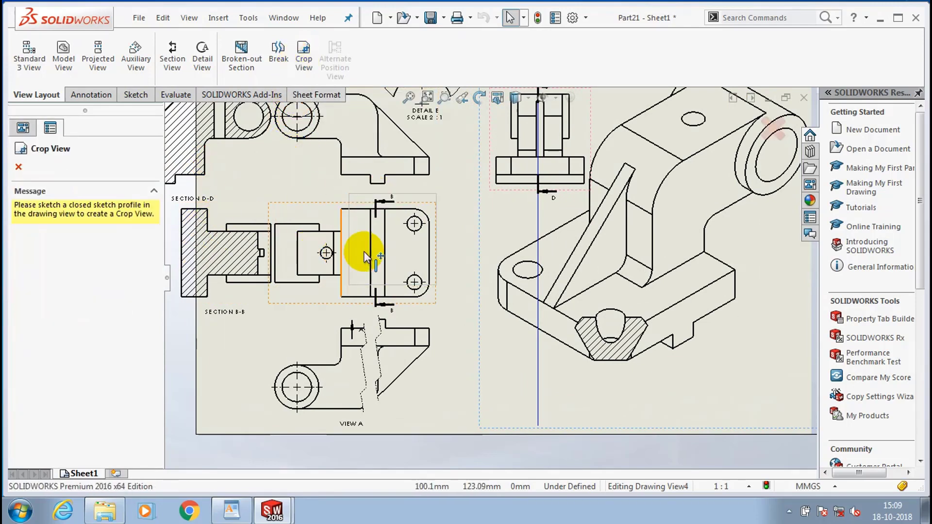
pyautogui.click(421, 193)
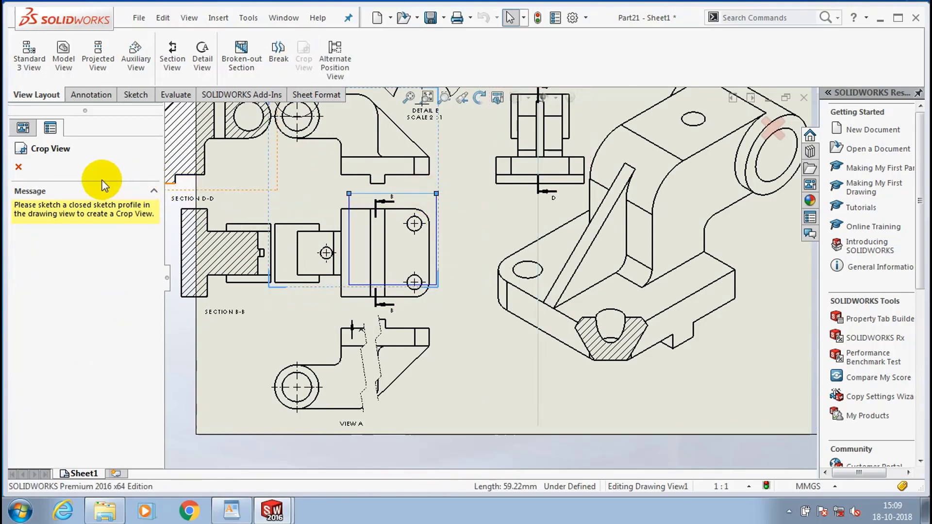
pyautogui.click(22, 165)
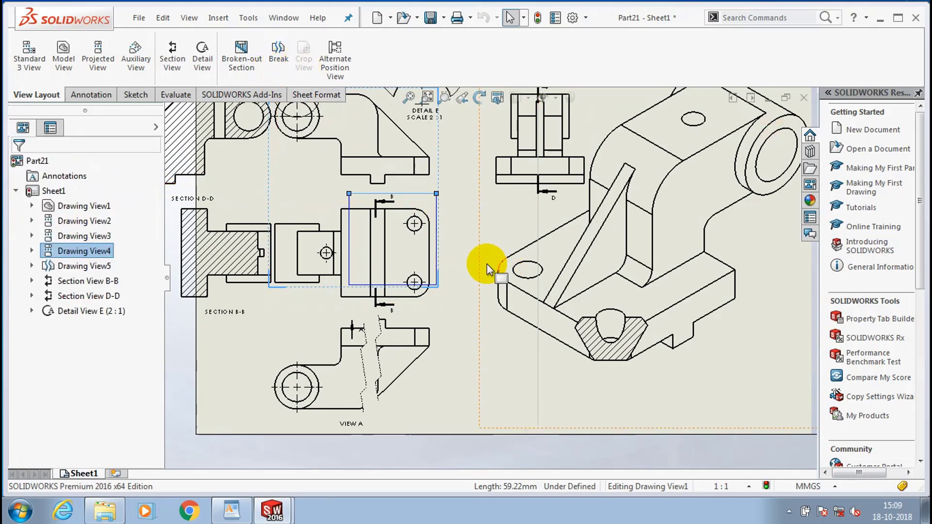
pyautogui.click(464, 315)
pyautogui.press('f')
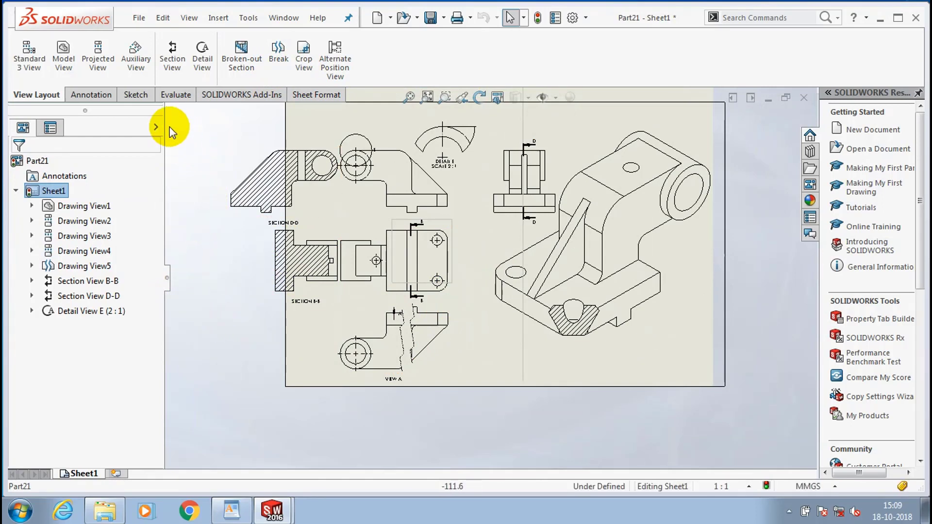
pyautogui.click(135, 95)
pyautogui.click(65, 59)
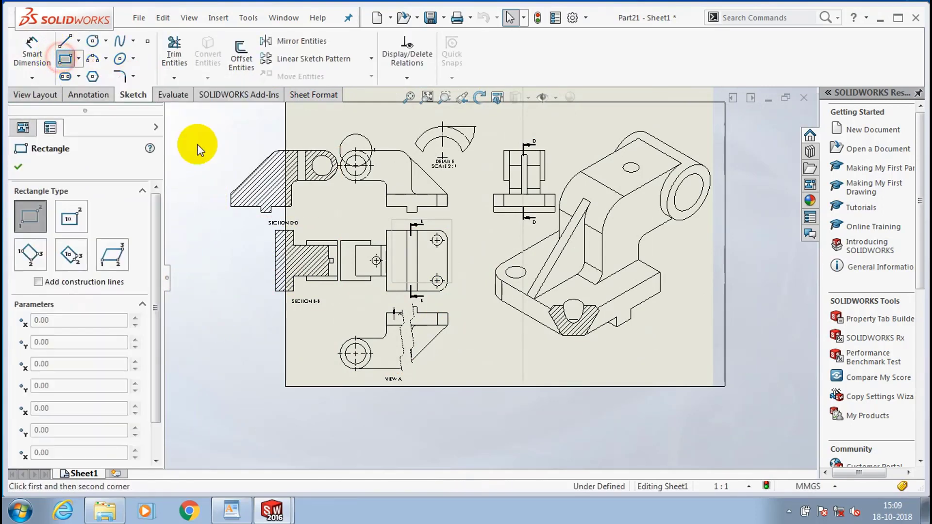
# Step: Sketch a rectangle from the part's left corner to below the lower hole and crop the view
pyautogui.scroll(-4, 396, 310)
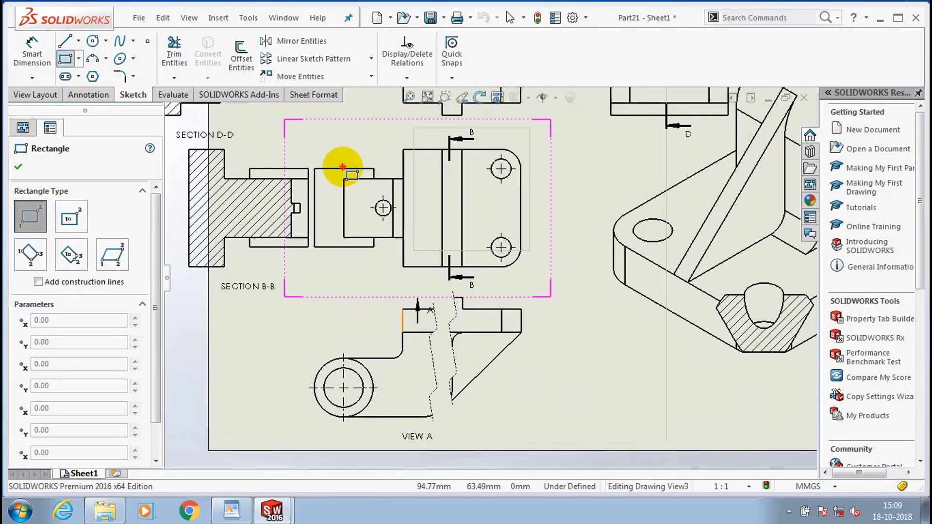
pyautogui.click(343, 167)
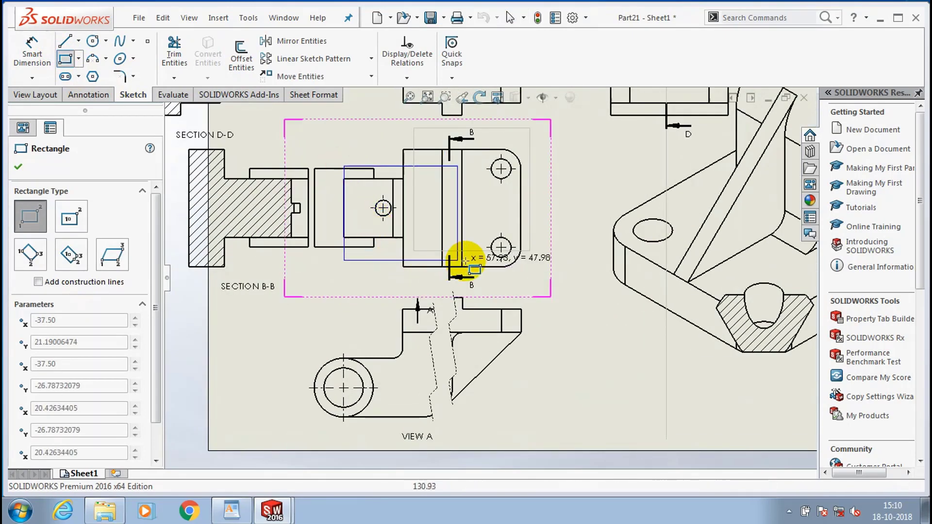
pyautogui.click(526, 293)
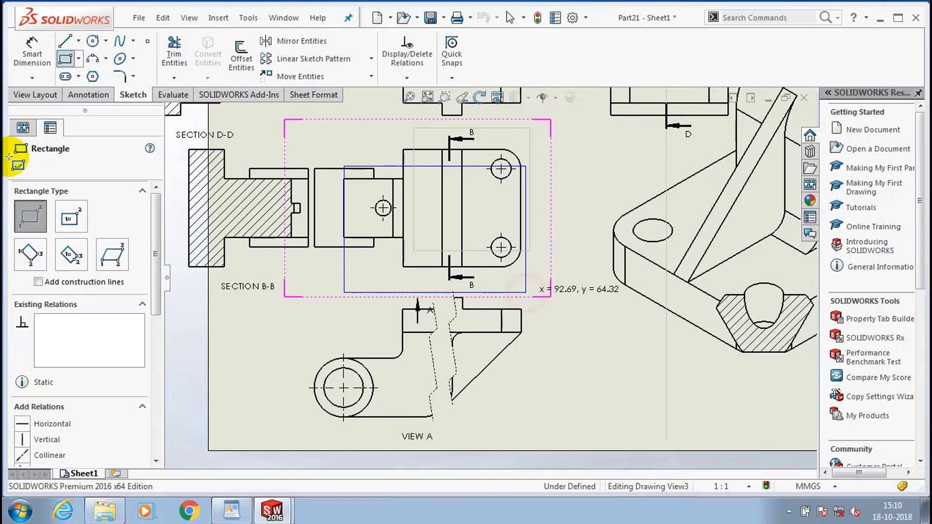
pyautogui.click(18, 167)
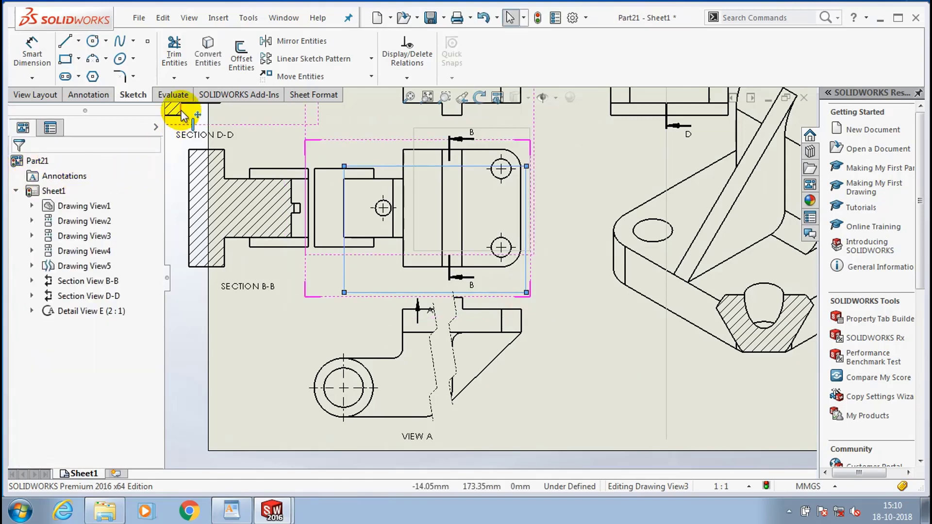
pyautogui.doubleClick(530, 220)
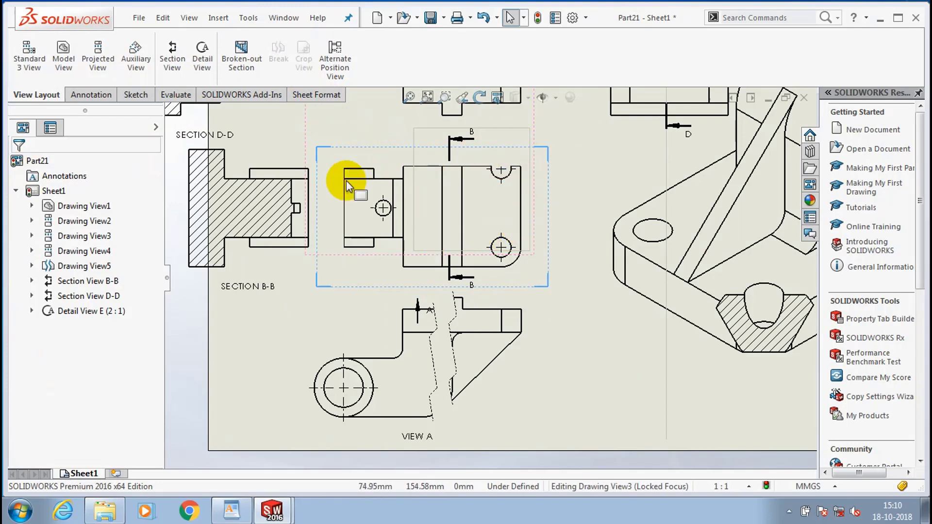
pyautogui.scroll(2, 500, 272)
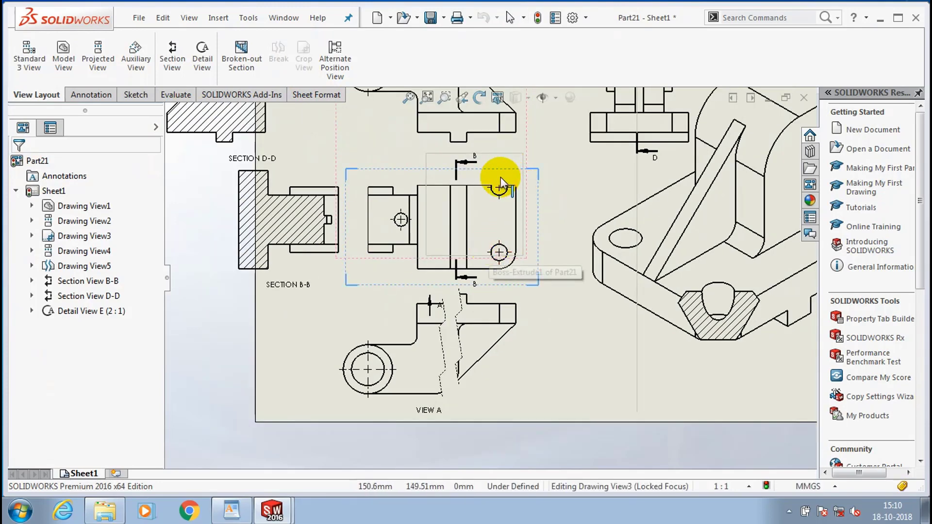